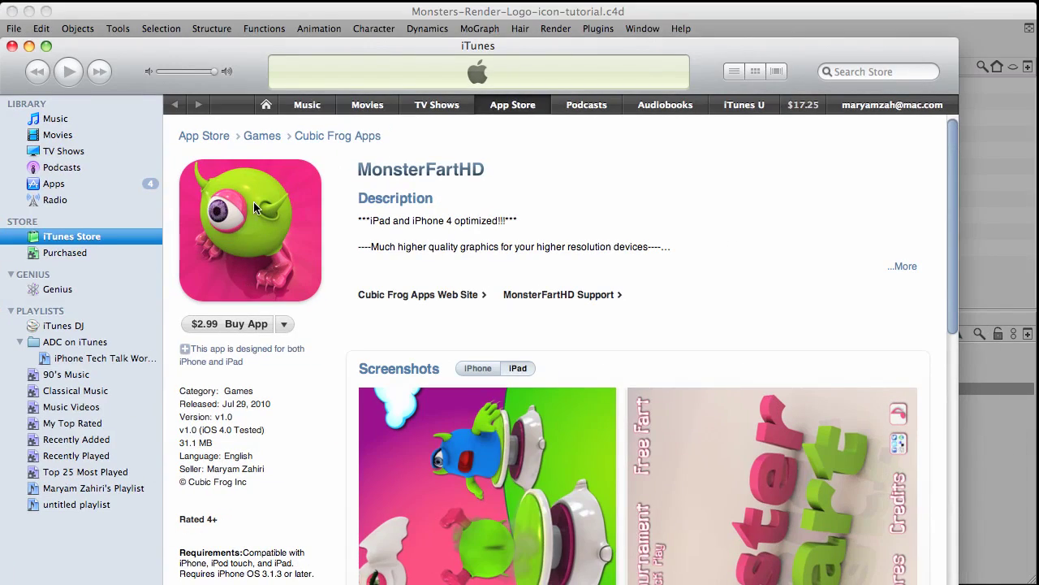
Minimize the iTunes store page to reveal the textured one-eyed monster scene in Cinema 4D
left_click(28, 47)
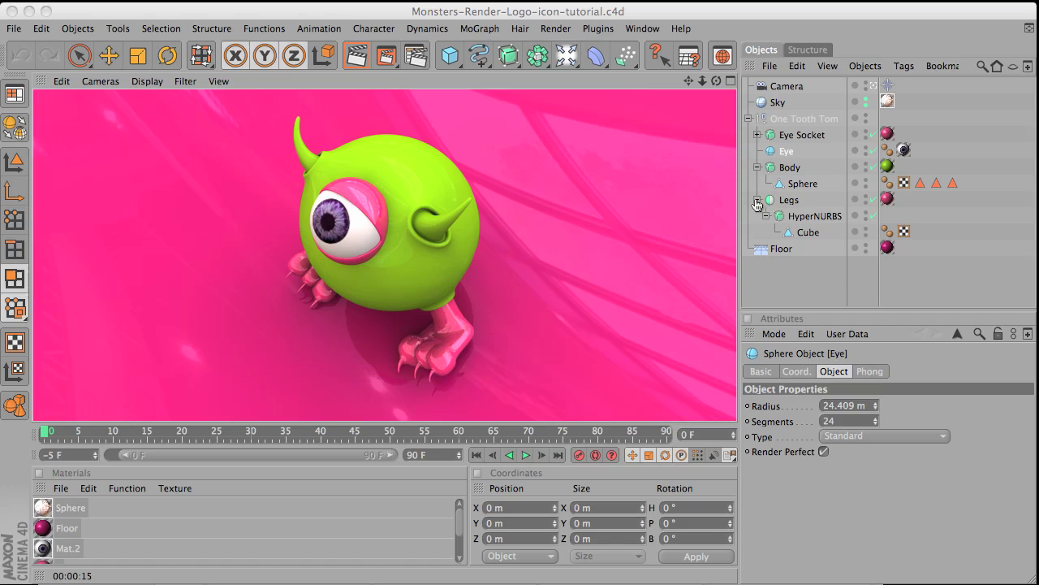
Close the finished tutorial scene, expand One Tooth Tom, and toggle the Body's smoothing off and on
left_click(11, 13)
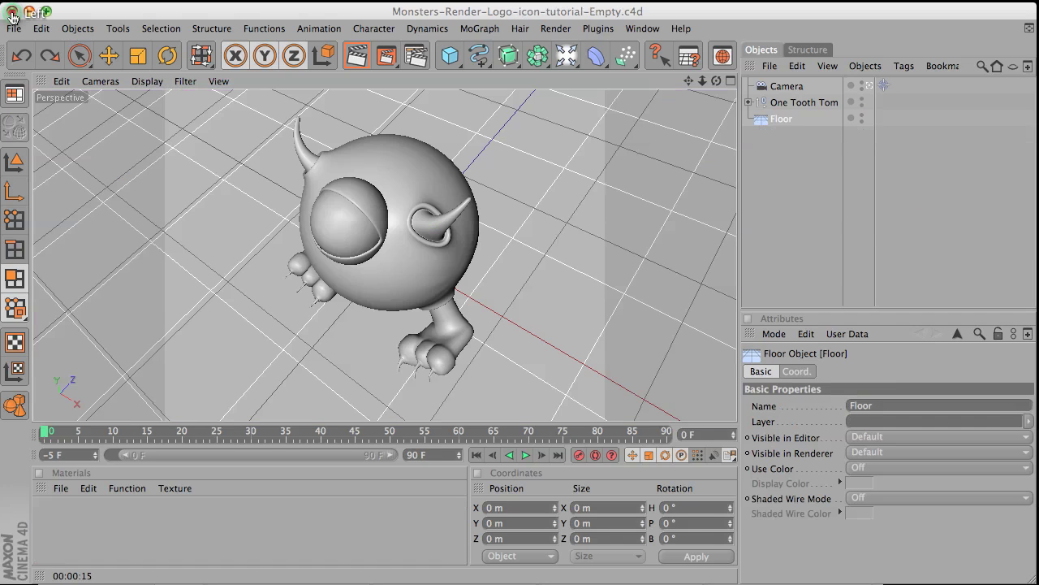
left_click(796, 104)
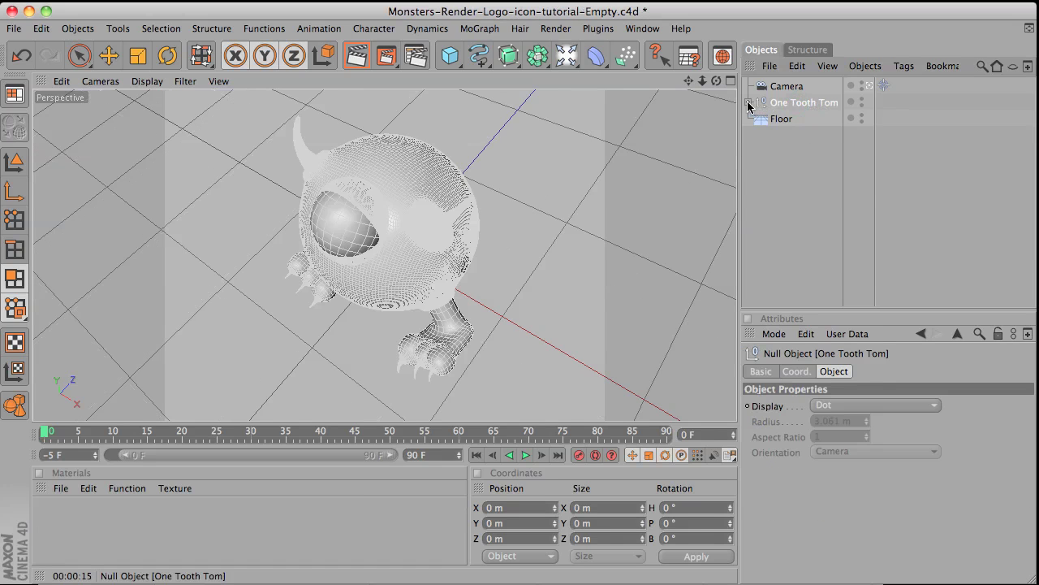
left_click(748, 102)
left_click(778, 119)
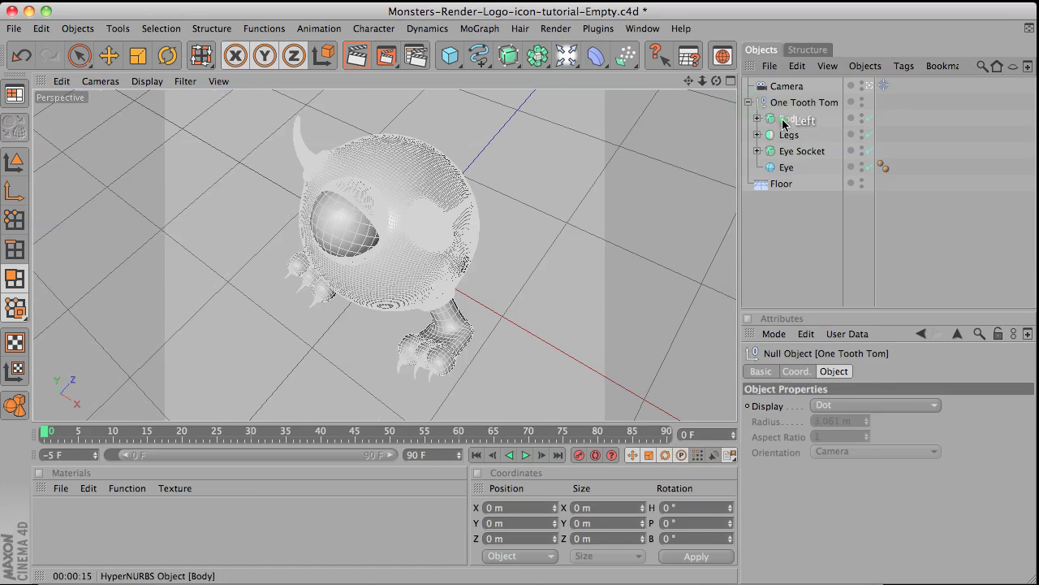
left_click(869, 118)
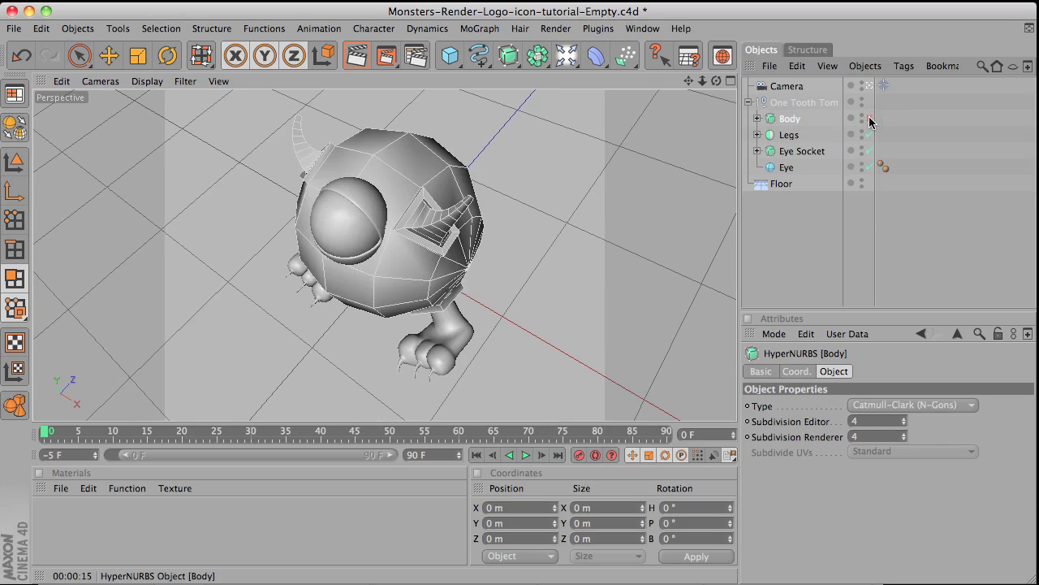
left_click(869, 119)
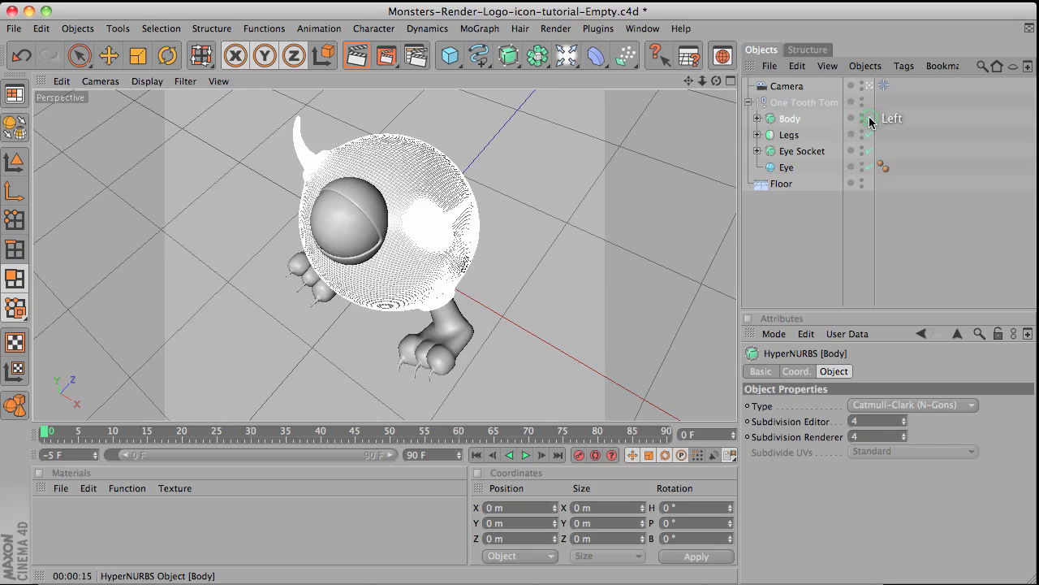
Expand Legs, toggle its mirroring and HyperNURBS smoothing off and back on, then collapse it
left_click(779, 135)
left_click(757, 135)
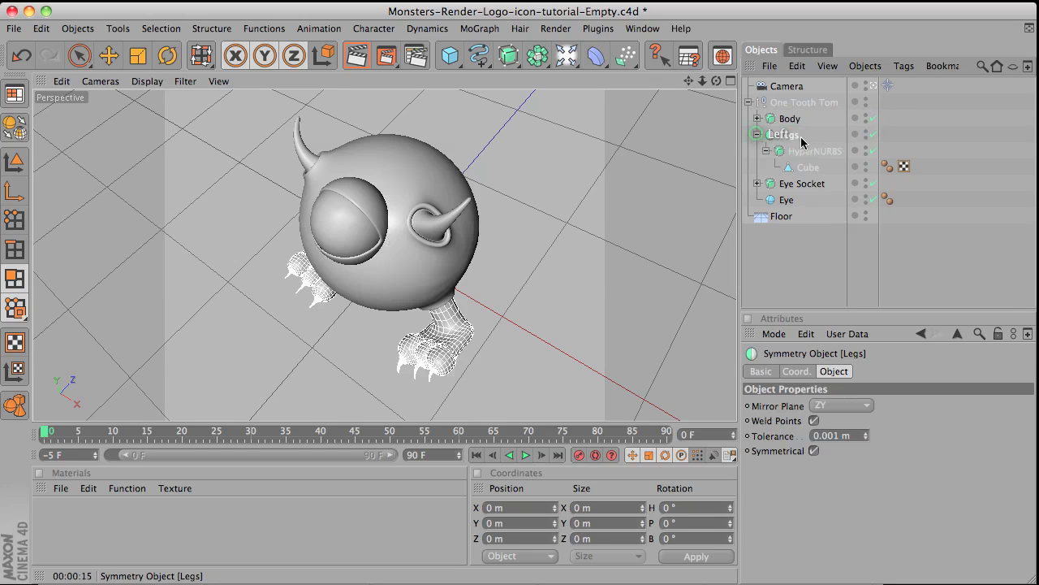
left_click(871, 137)
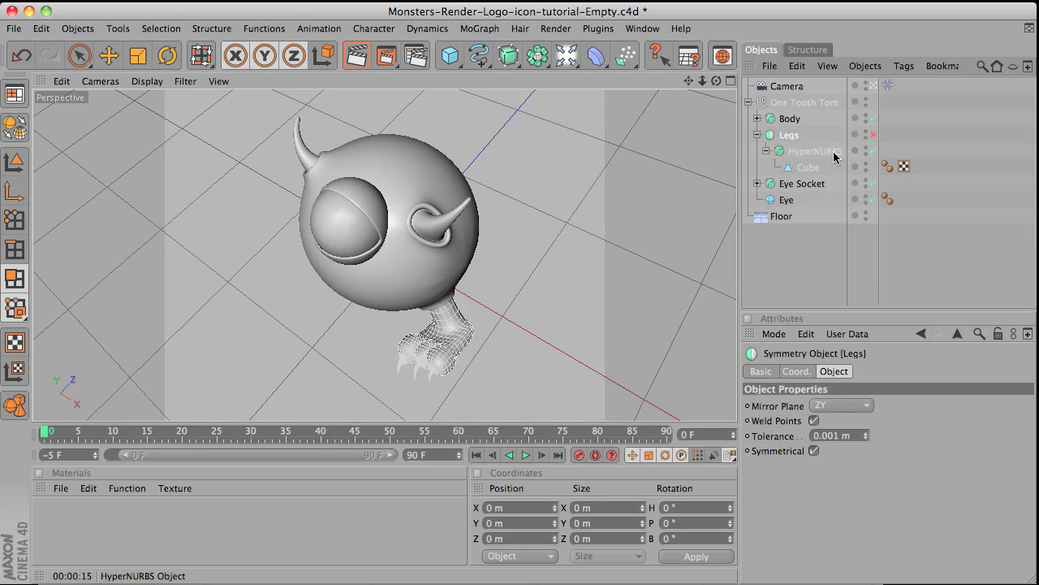
left_click(836, 154)
left_click(871, 153)
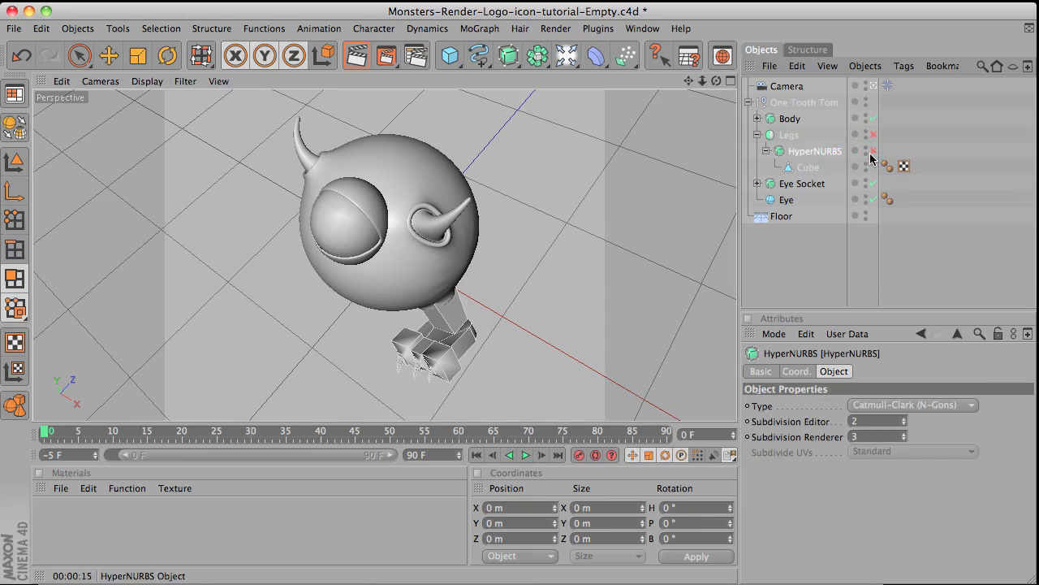
left_click(872, 152)
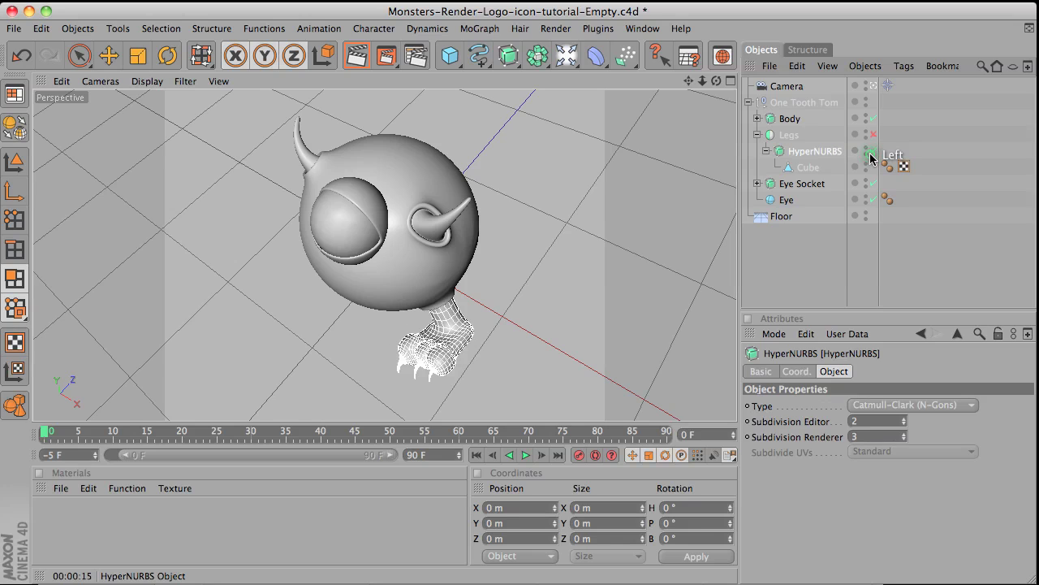
left_click(873, 135)
left_click(758, 136)
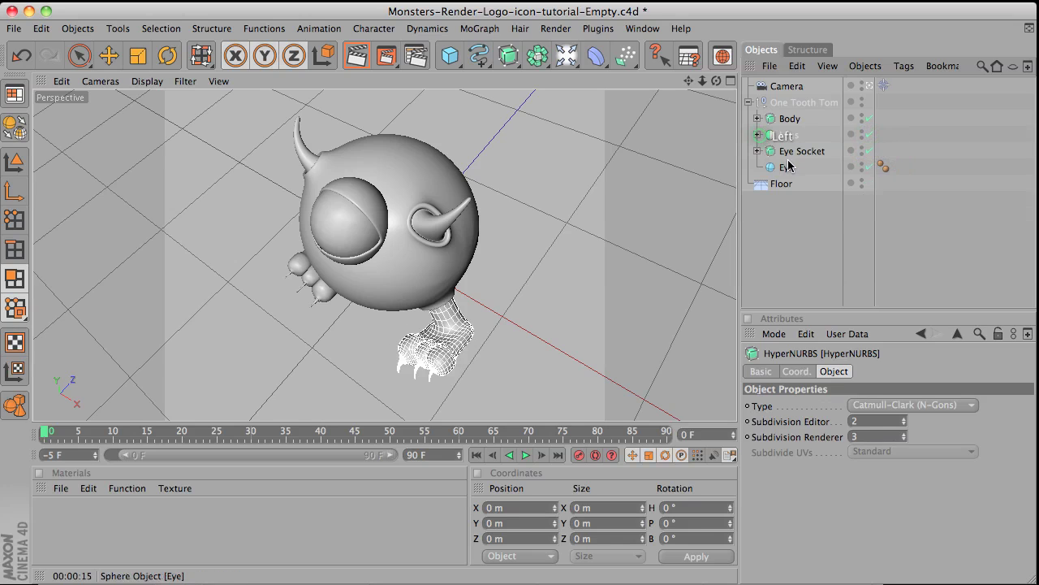
Select the Eye Socket, Eye and Floor in turn, then the whole One Tooth Tom group
left_click(798, 151)
left_click(789, 167)
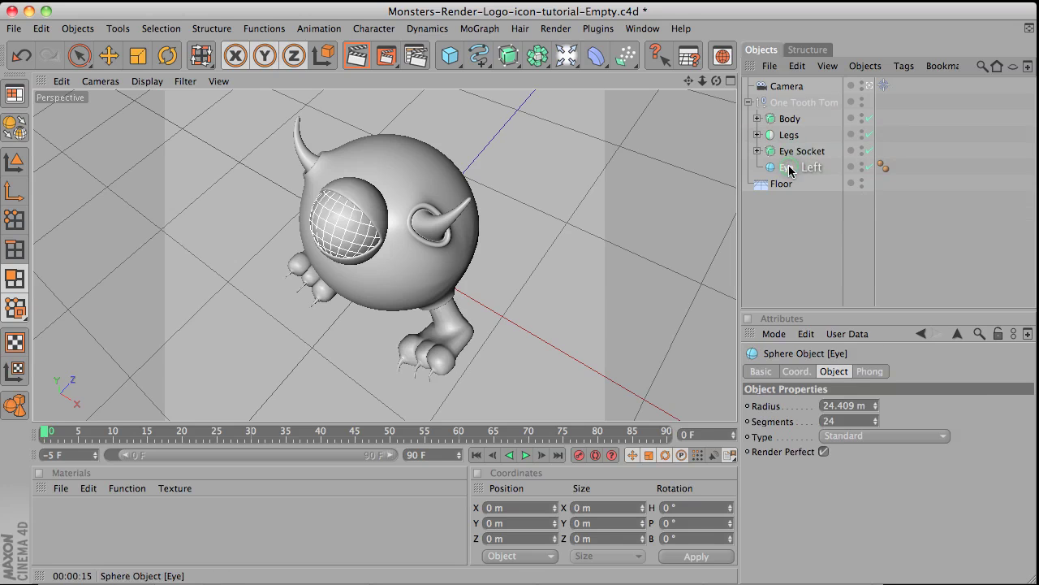
left_click(783, 183)
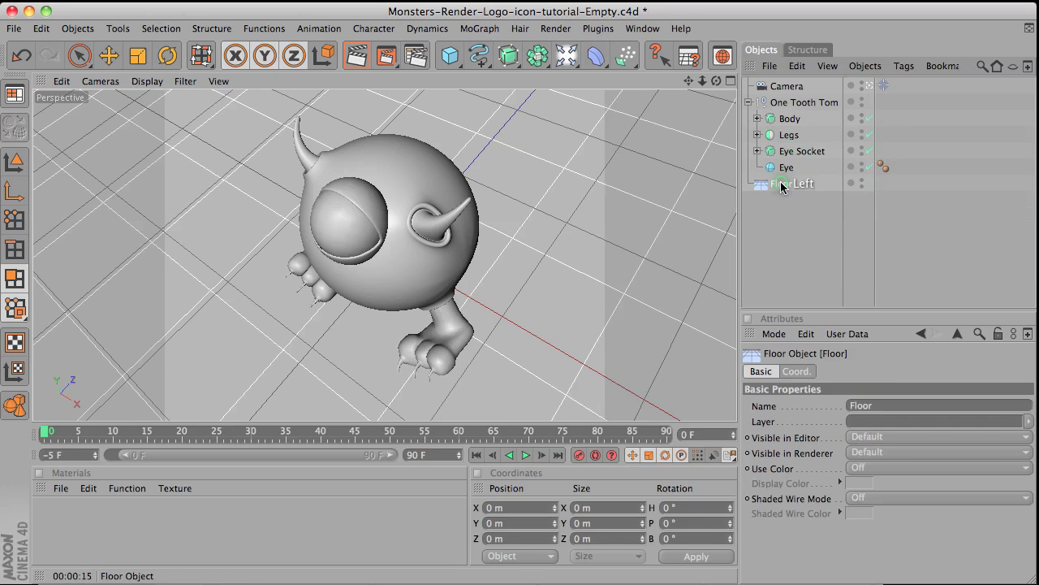
left_click(800, 103)
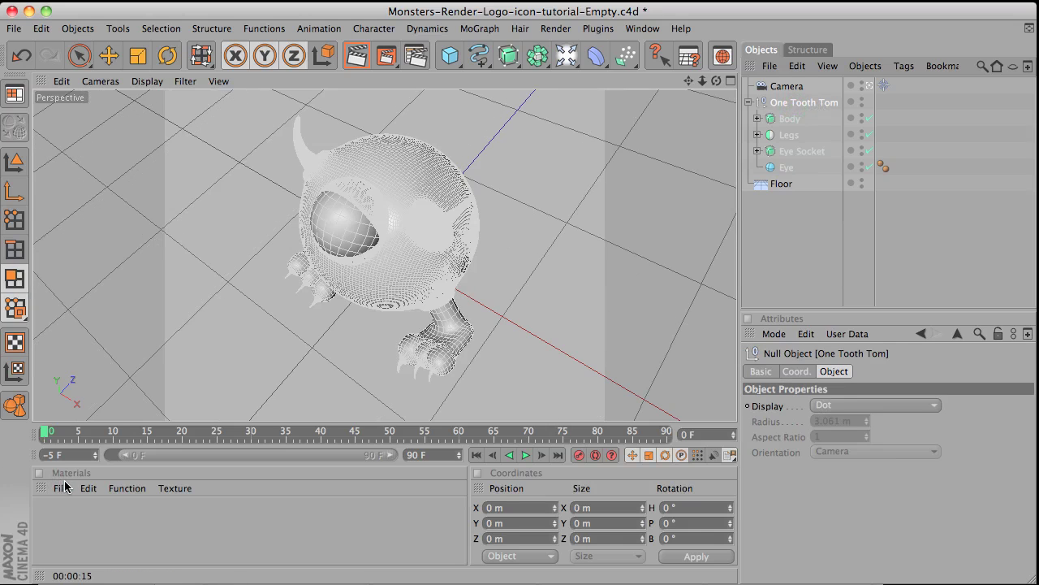
Switch to the Standard layout and add a new default material named Mat
left_click(634, 31)
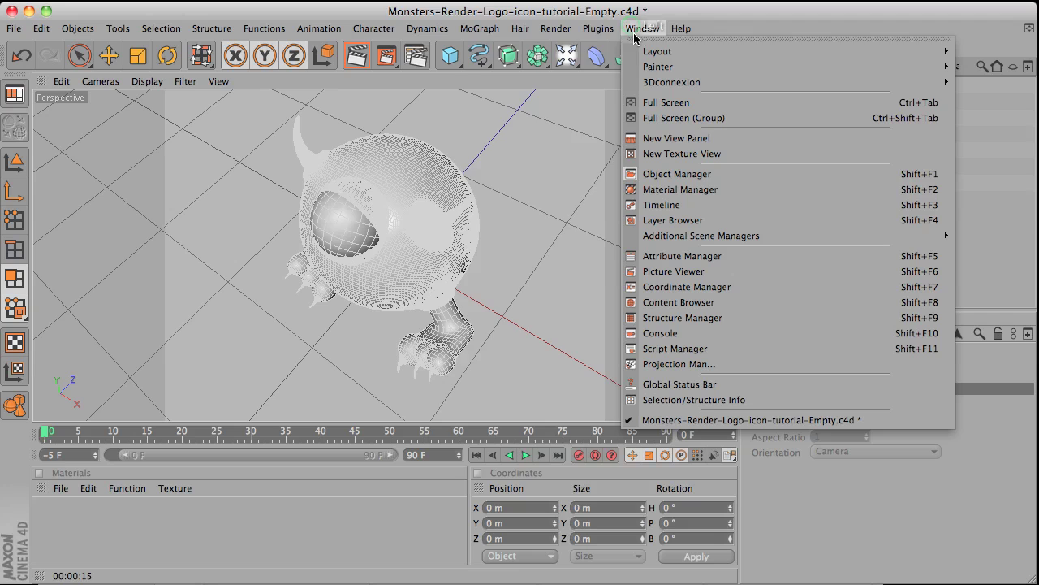
mouse_move(642, 52)
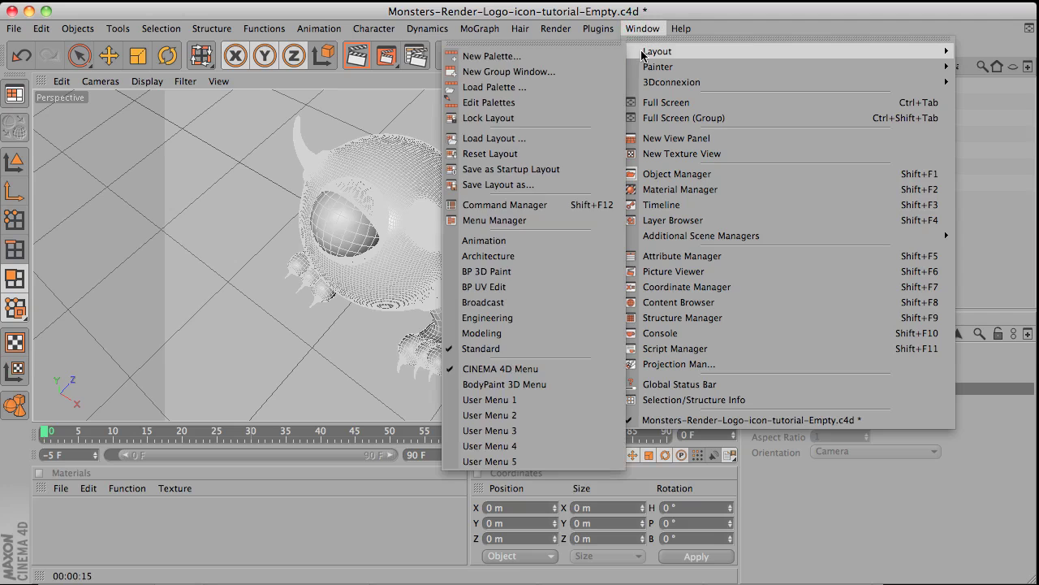
left_click(518, 353)
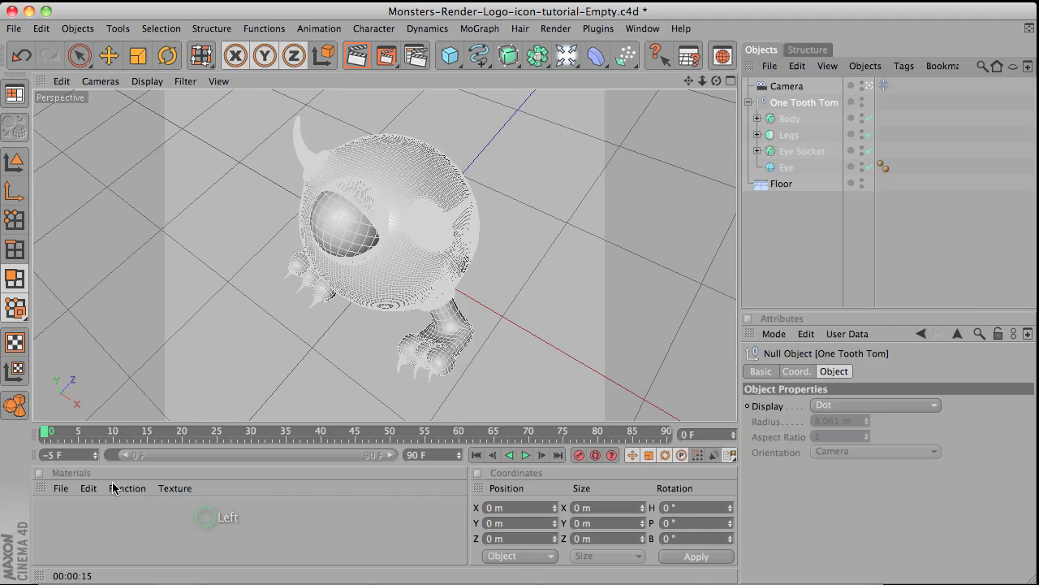
left_click(56, 490)
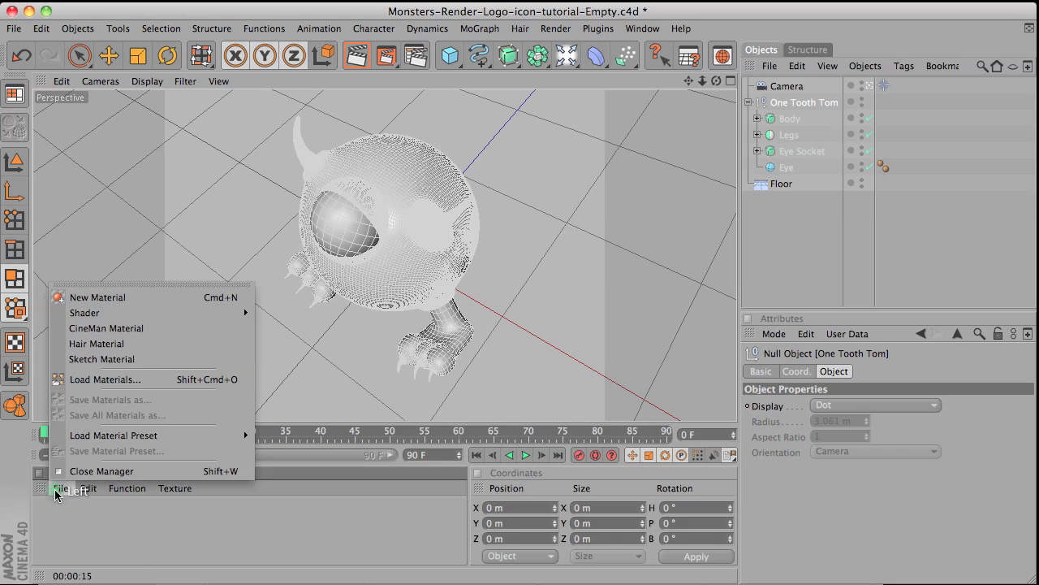
left_click(127, 298)
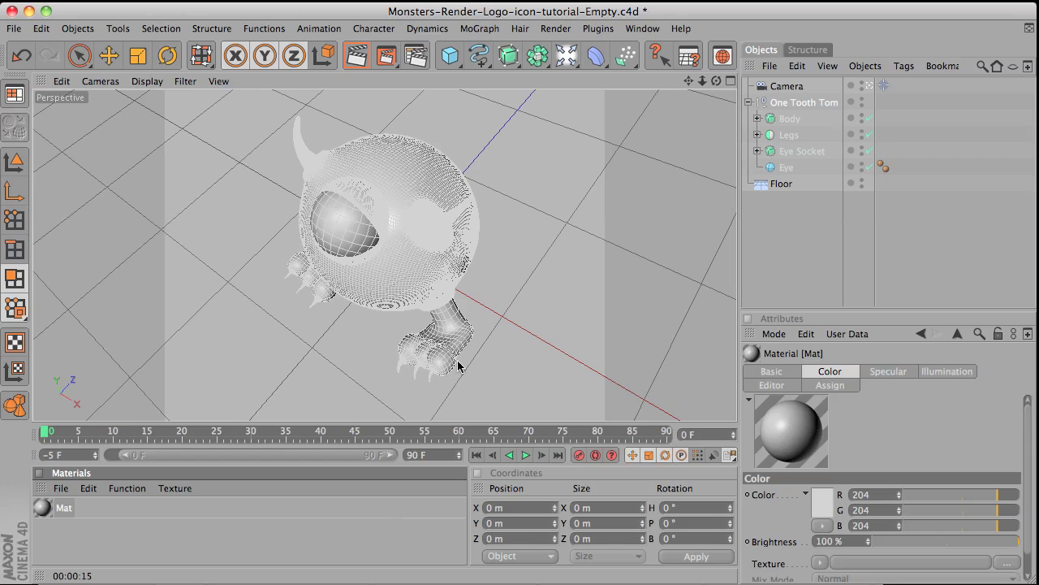
Colour Mat bright green (127, 255, 0), enable 5% reflection, and rename it Green
double_click(42, 514)
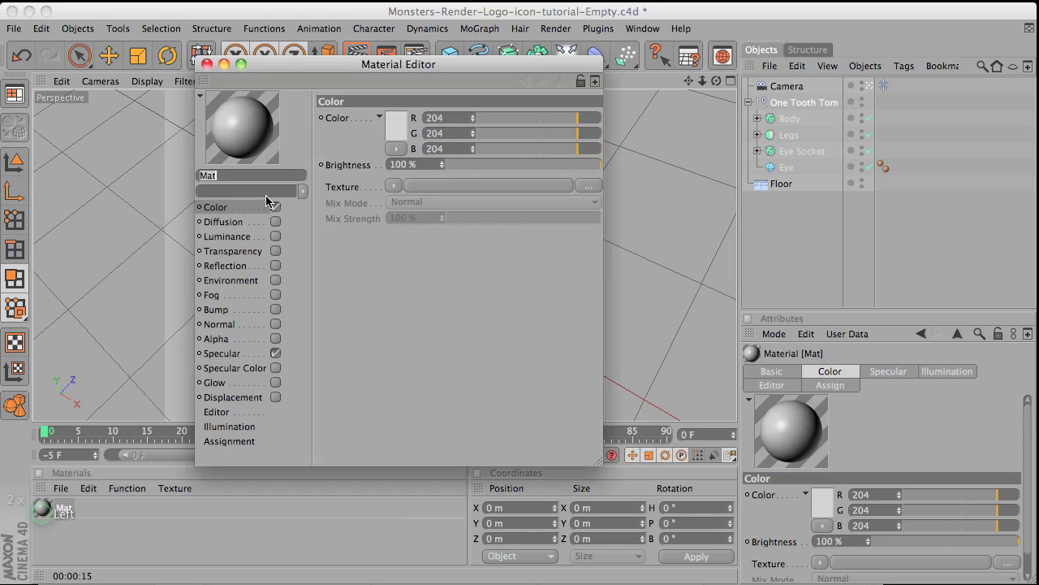
left_click(397, 130)
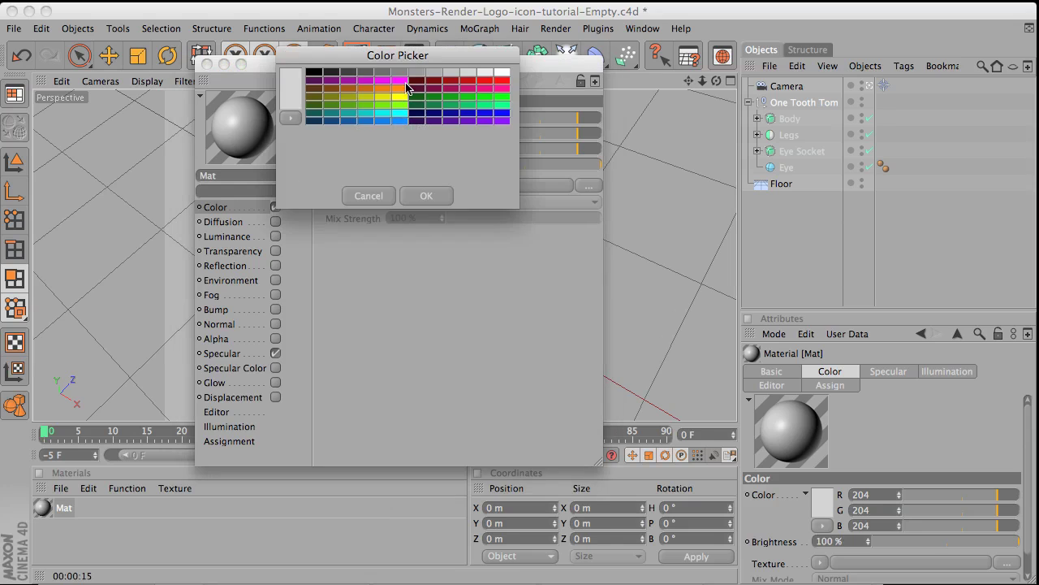
left_click(400, 106)
left_click(427, 193)
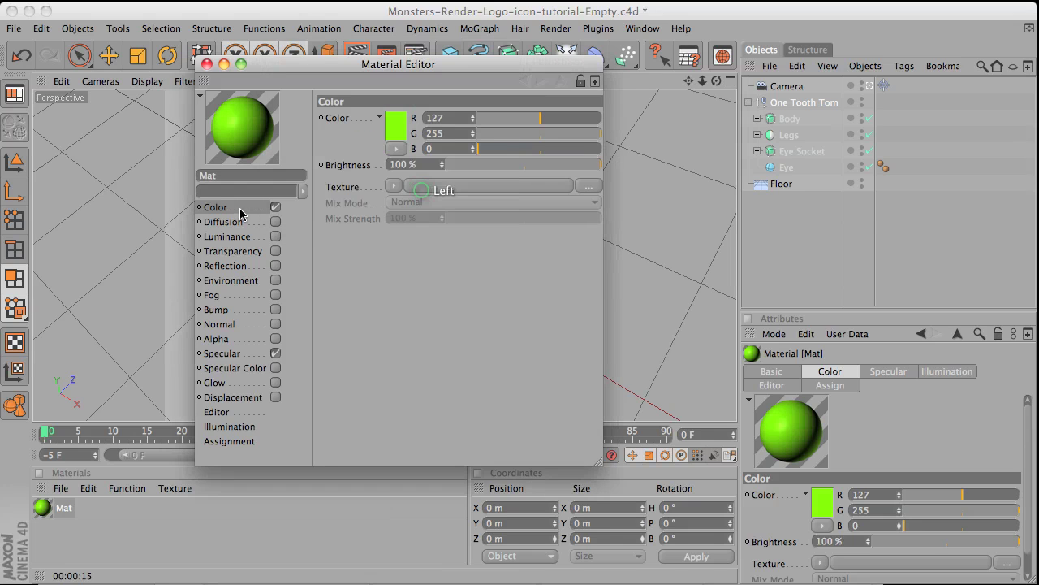
left_click(227, 265)
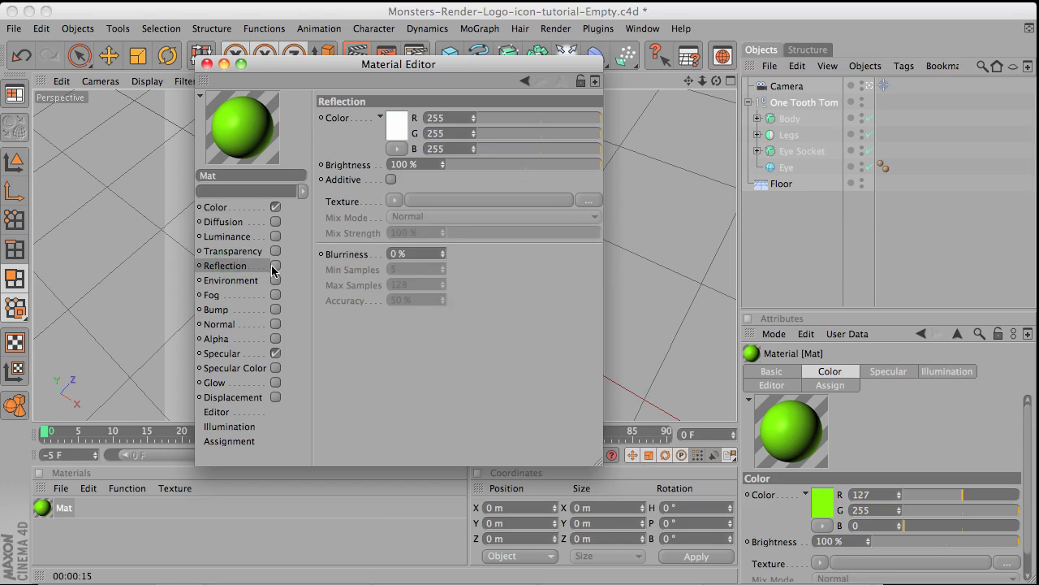
left_click(275, 265)
left_click(457, 165)
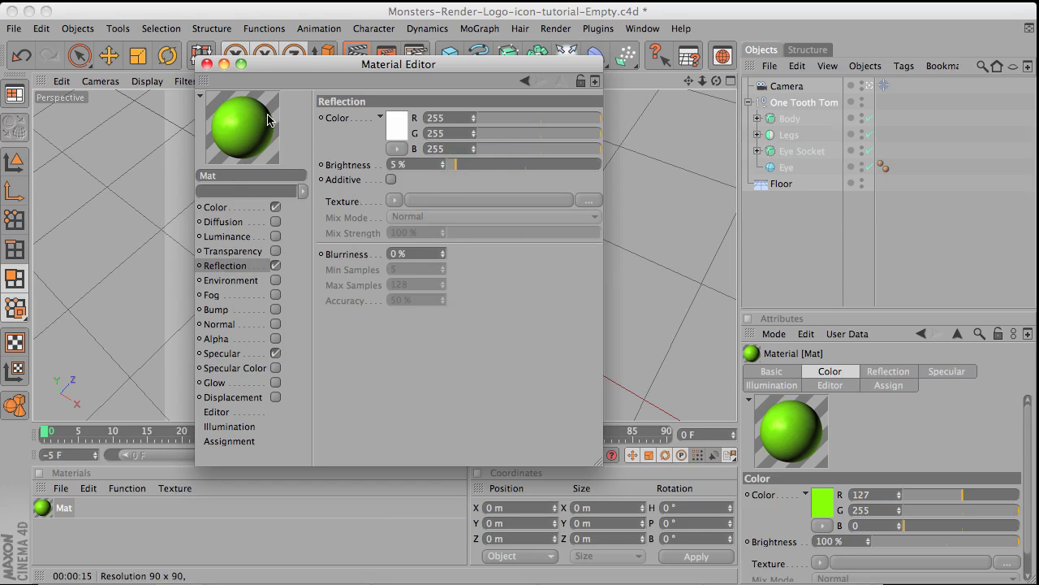
double_click(220, 176)
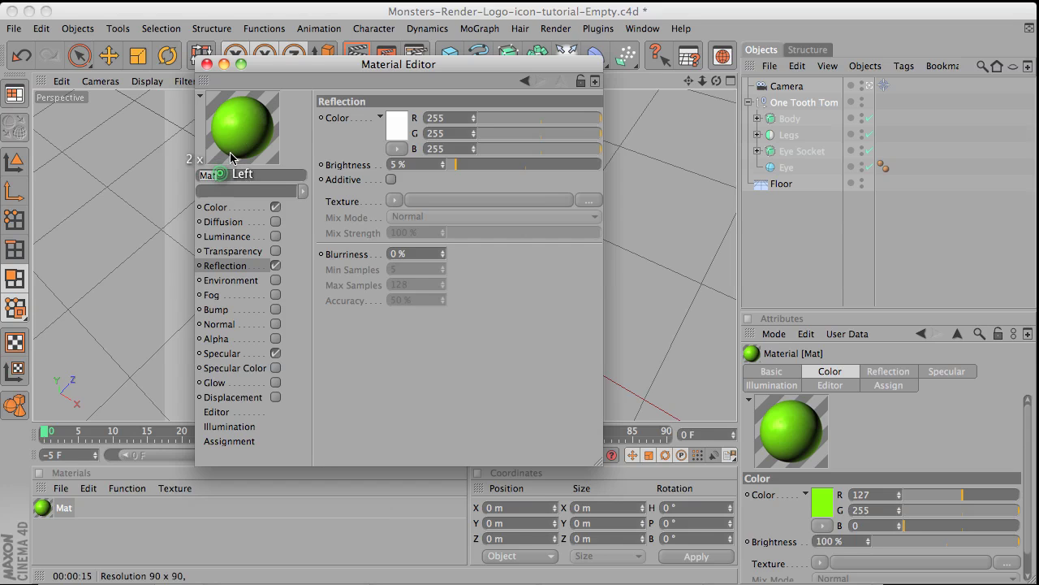
type("Gre")
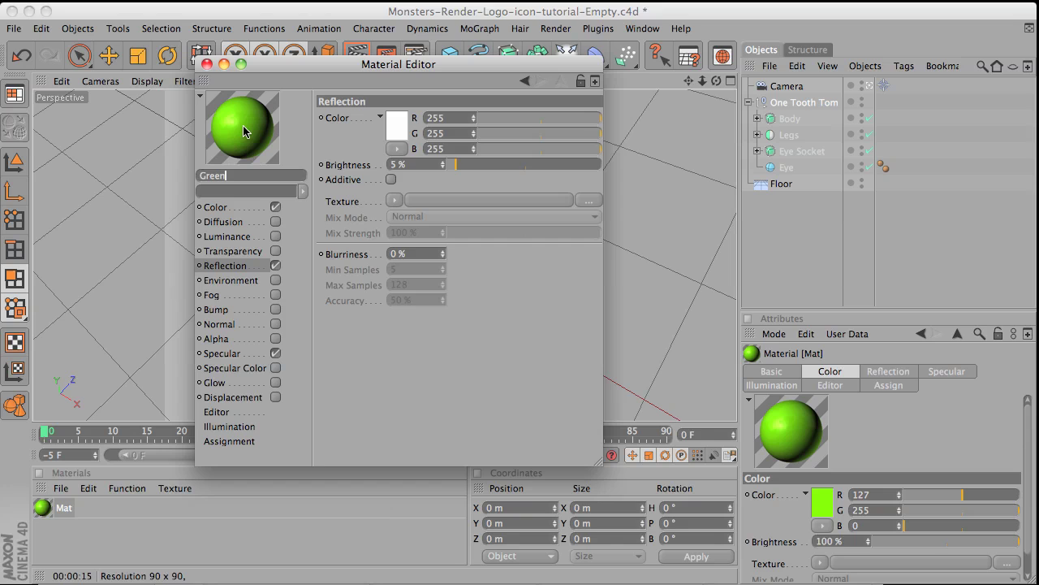
type("en")
Close the Green material's editor, then create a new material and open it for editing
left_click(207, 64)
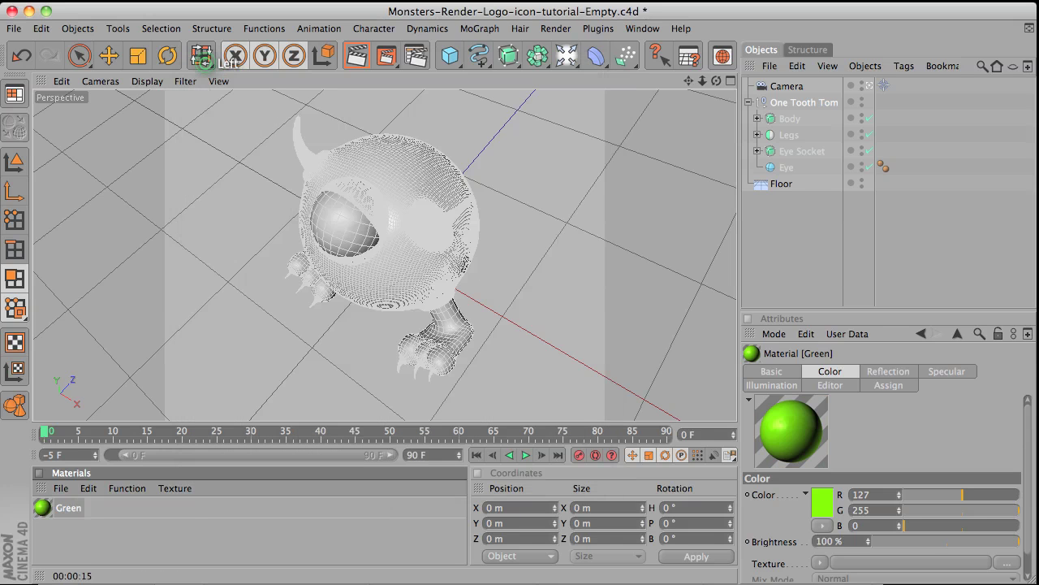
left_click(63, 489)
left_click(93, 297)
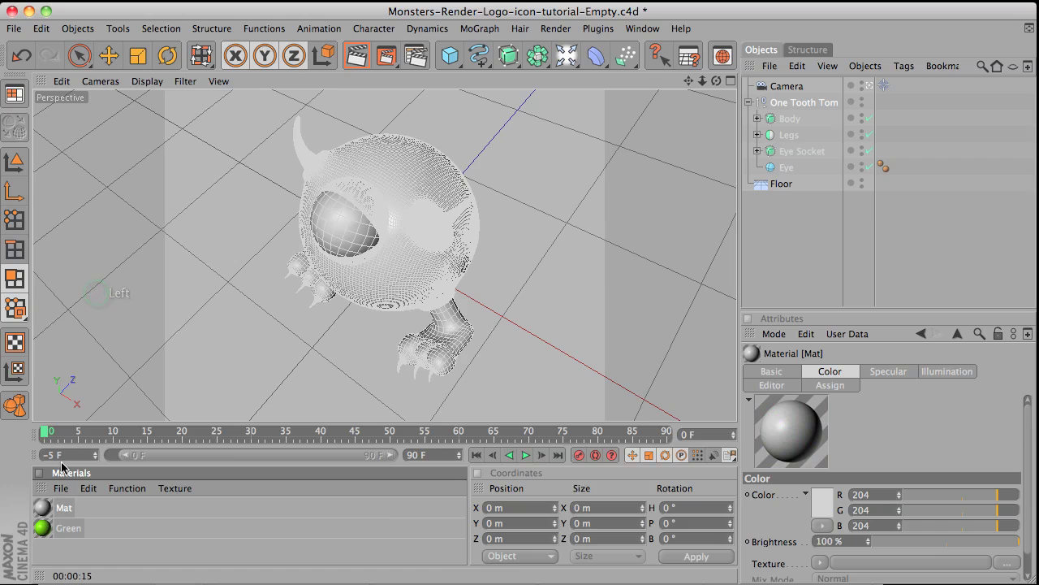
double_click(42, 509)
left_click(403, 132)
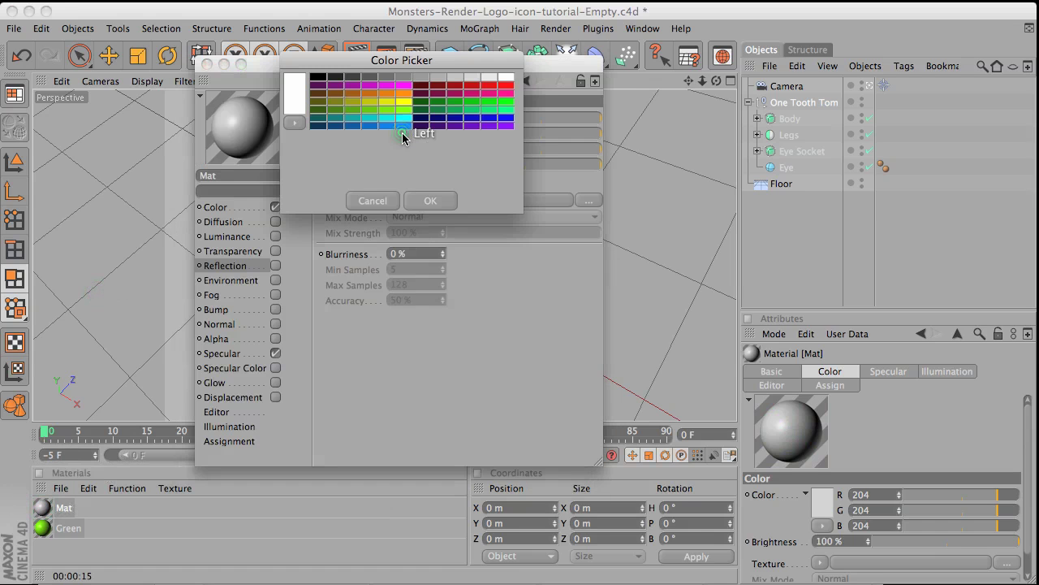
left_click(509, 93)
left_click(446, 199)
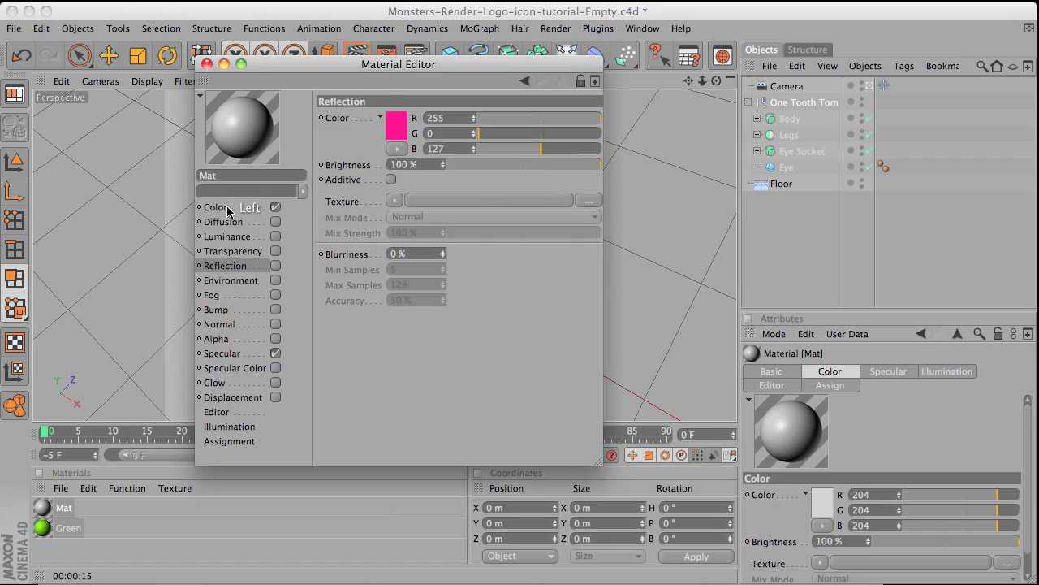
Set the new material's base colour to hot pink (255, 0, 127)
left_click(226, 207)
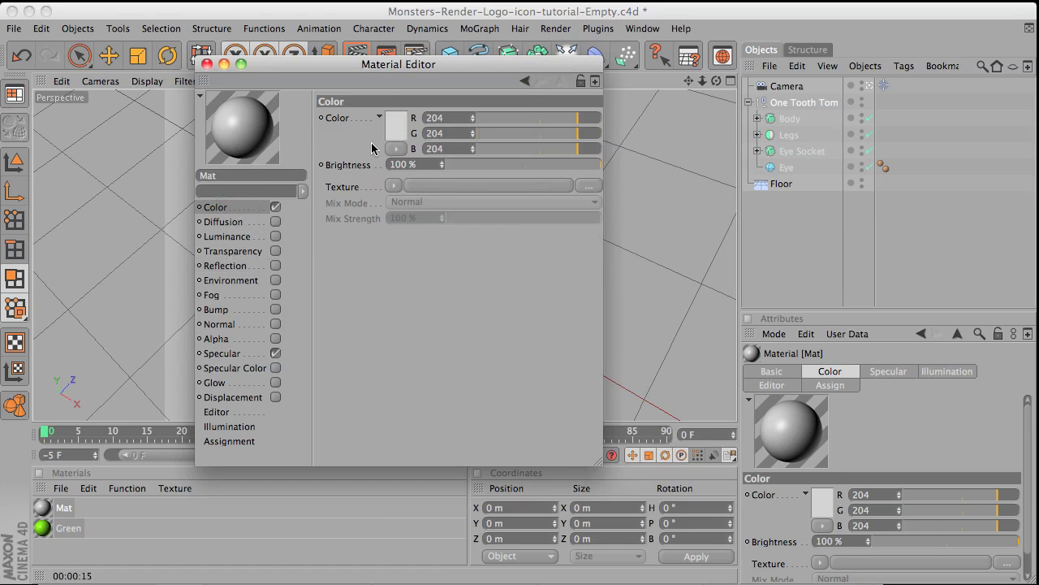
left_click(395, 148)
left_click(500, 95)
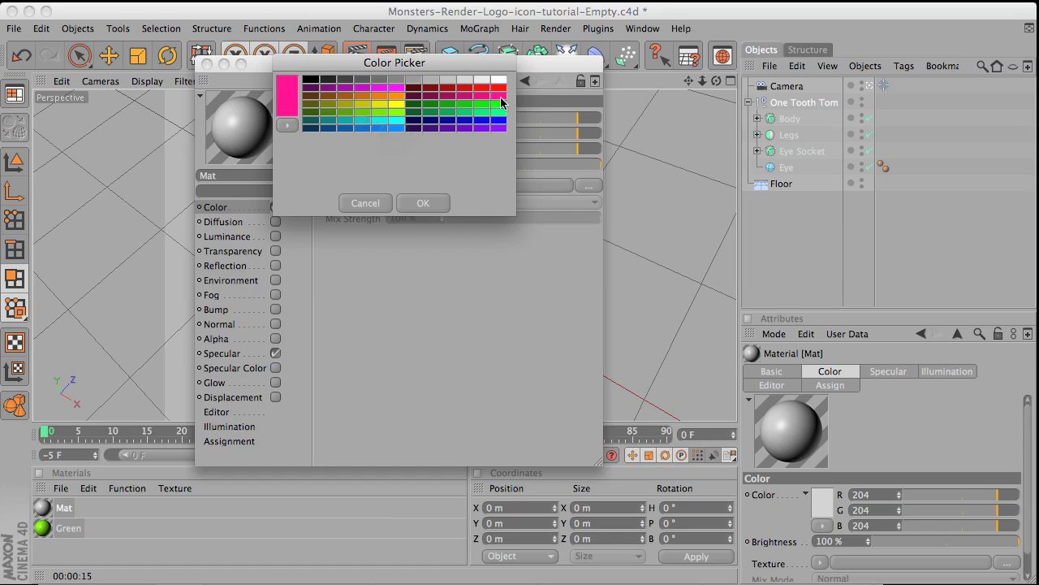
left_click(424, 204)
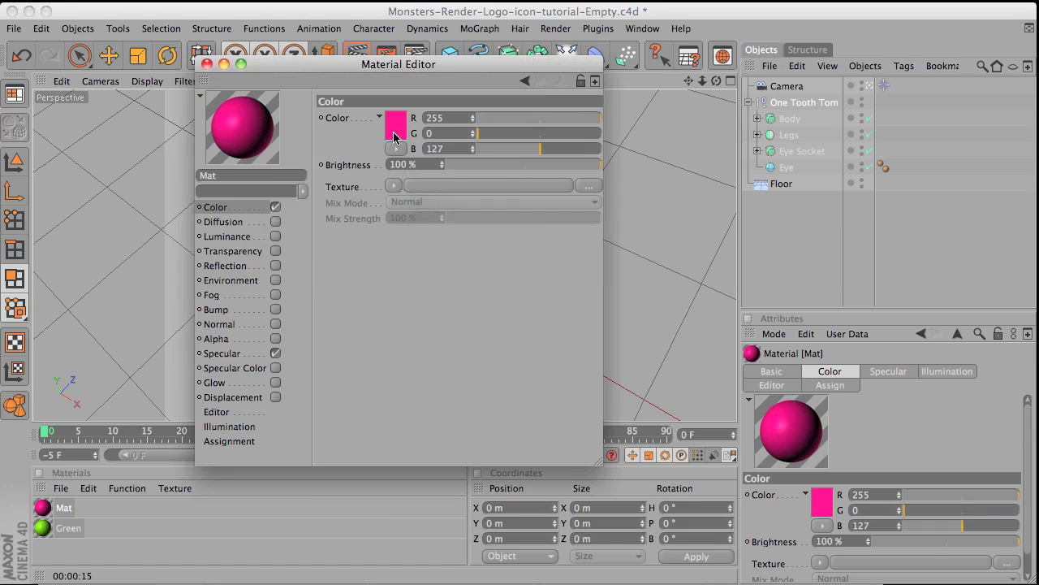
Enable the pink material's reflection with a light-grey colour at 9% brightness, then close the editor
left_click(232, 265)
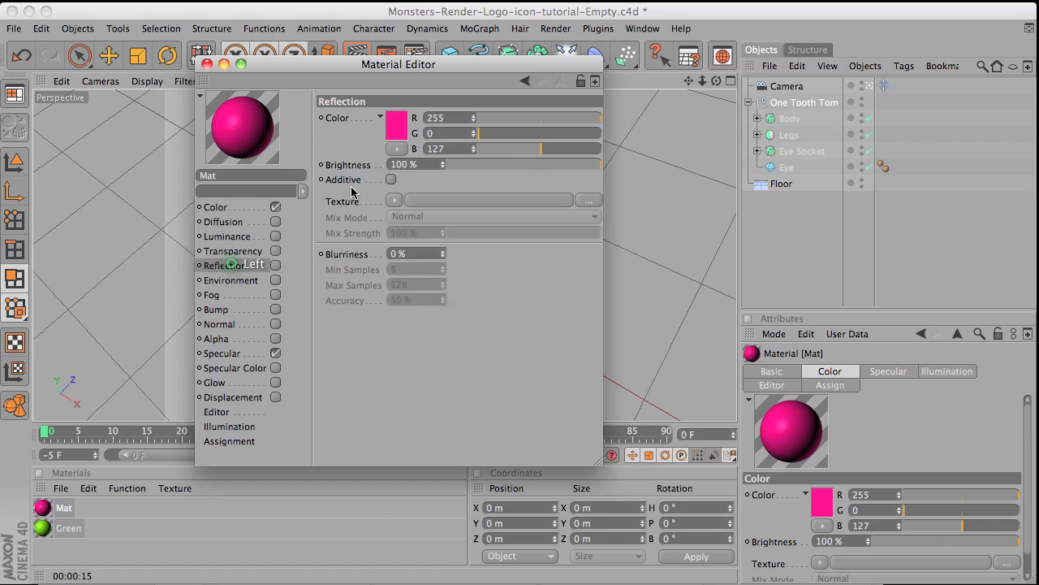
left_click(395, 149)
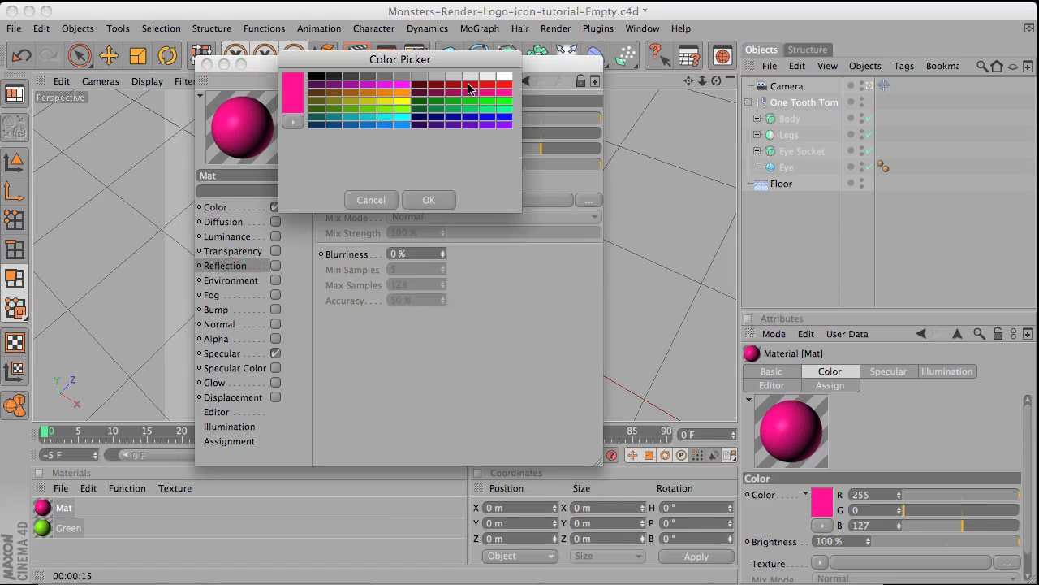
left_click(414, 198)
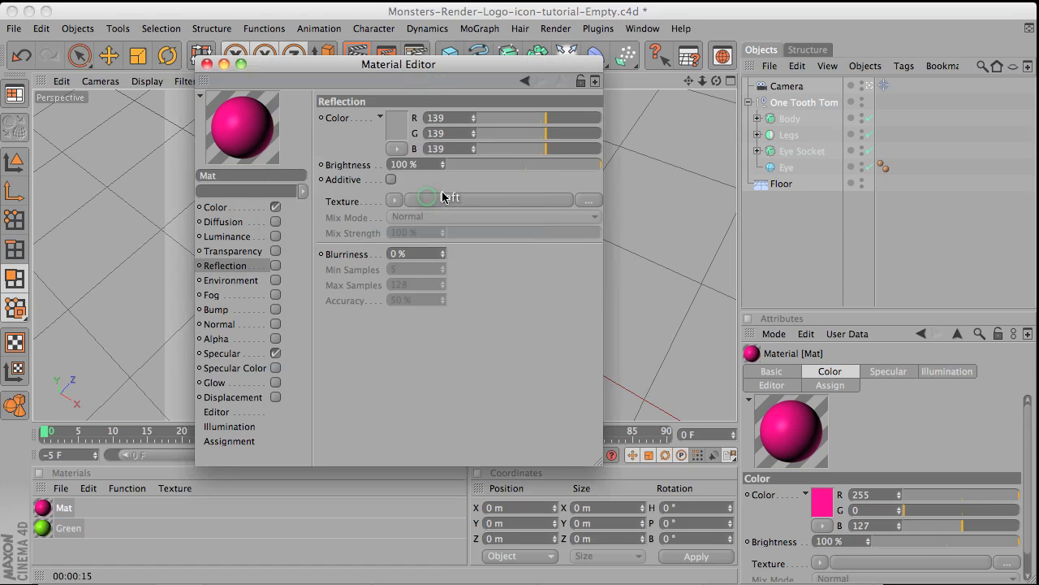
left_click(460, 165)
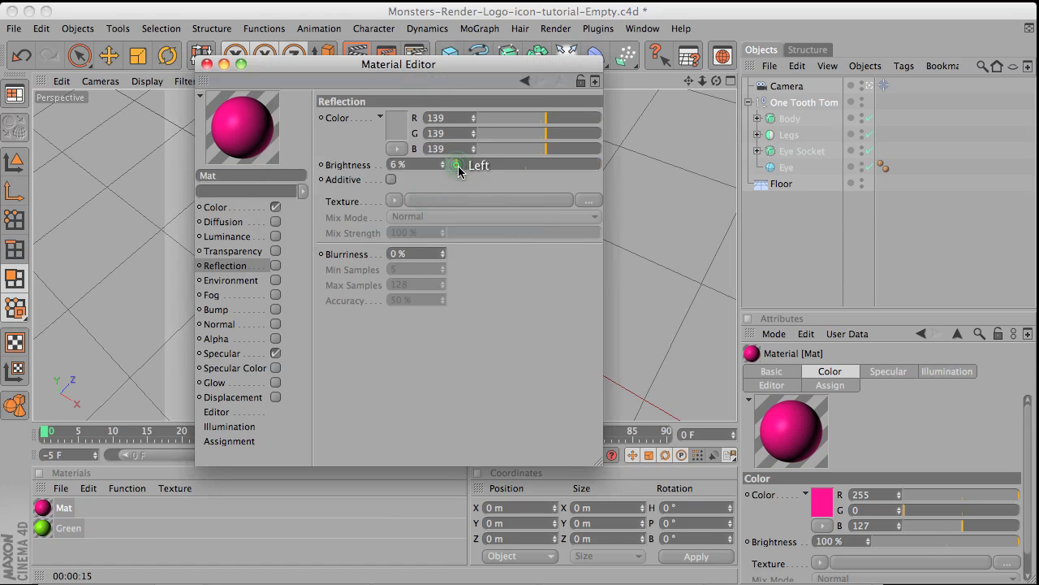
left_click_drag(461, 170, 459, 167)
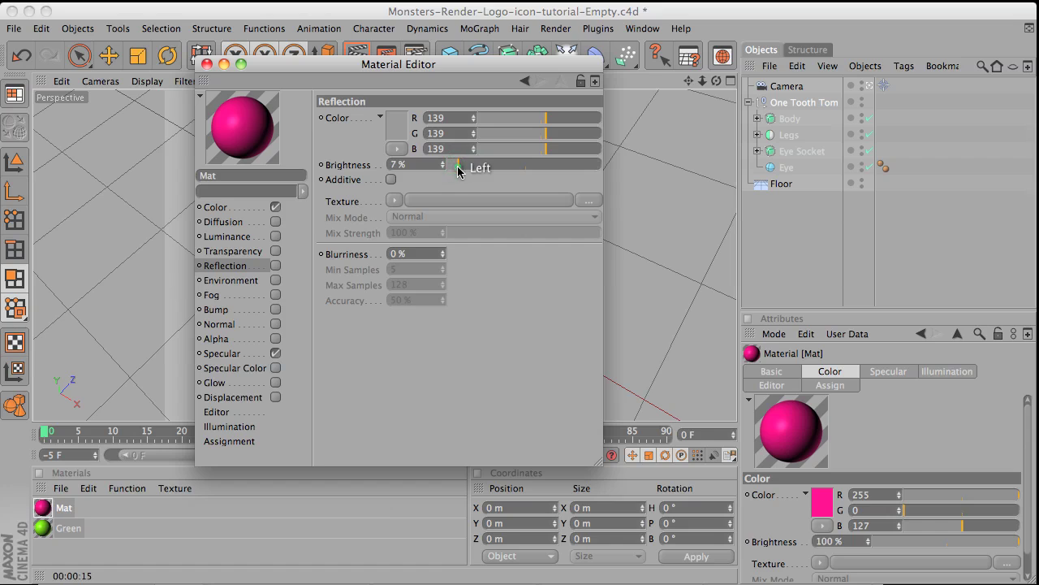
left_click(277, 266)
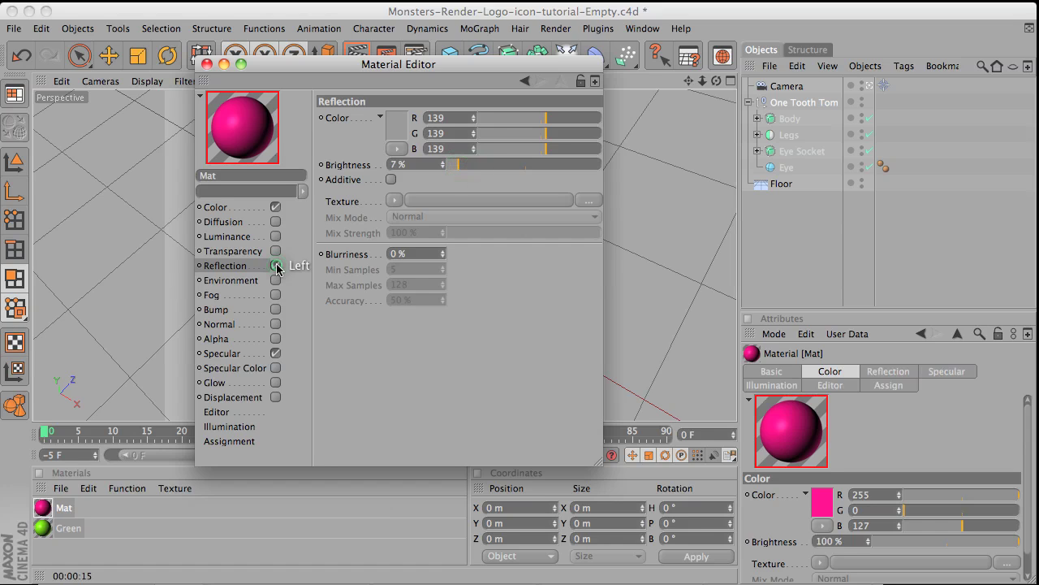
left_click(395, 127)
left_click(465, 73)
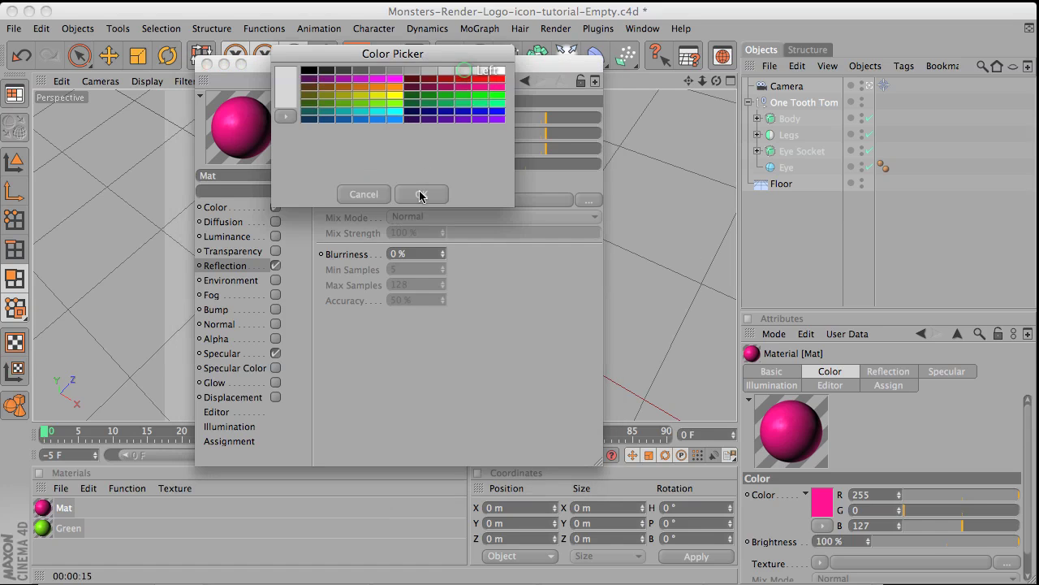
left_click(421, 194)
left_click_drag(456, 167, 462, 168)
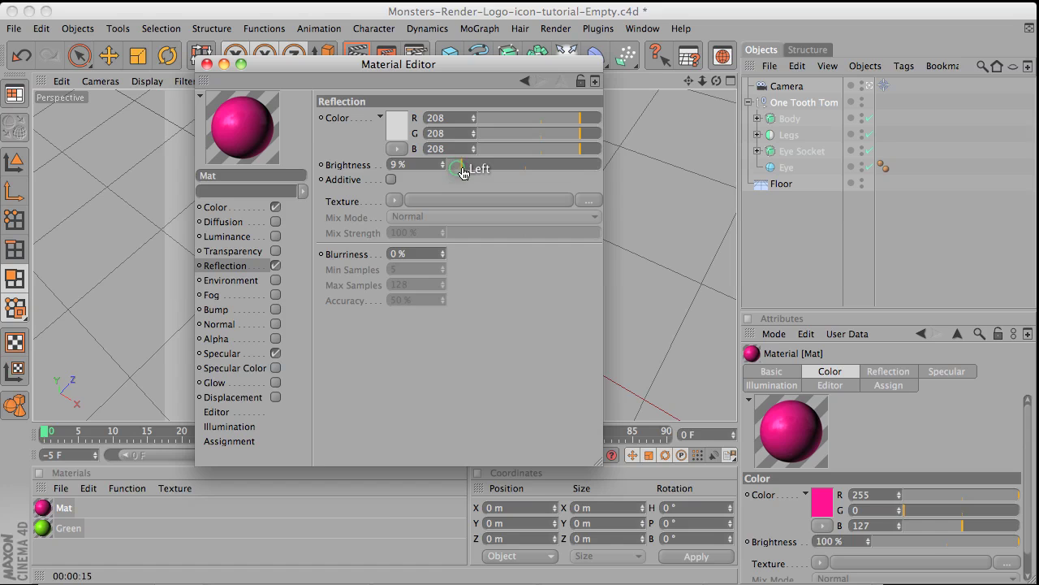
left_click(207, 64)
Rename the new material Pink, then select Green and the One Tooth Tom group
double_click(66, 509)
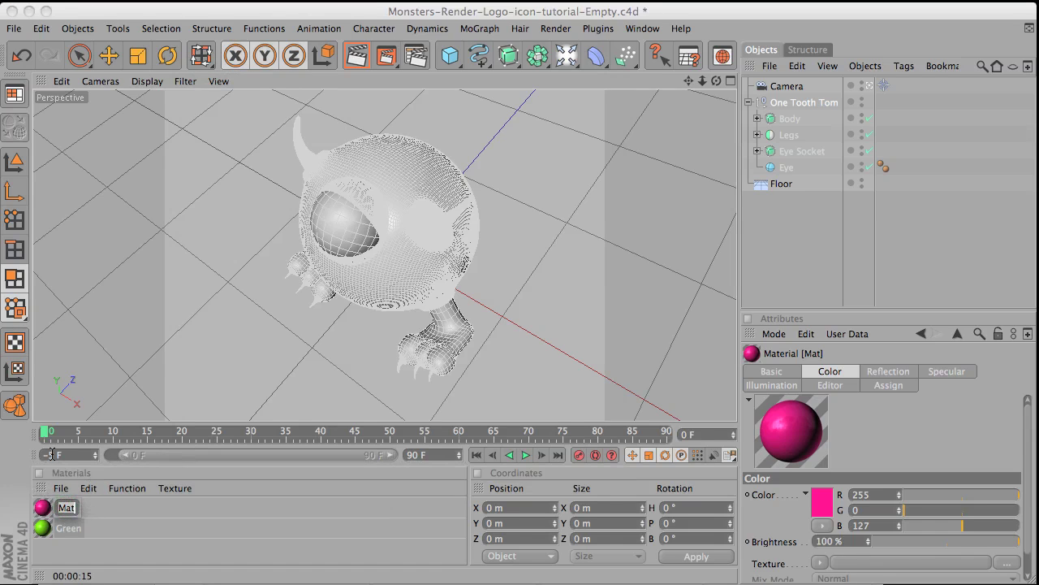
type("Pink")
key("Return")
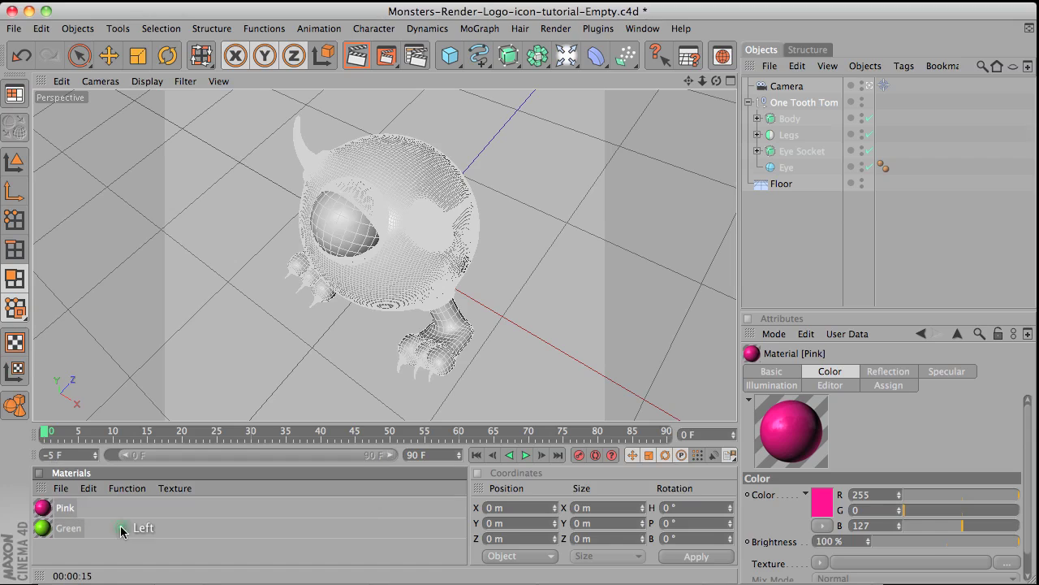
left_click(122, 528)
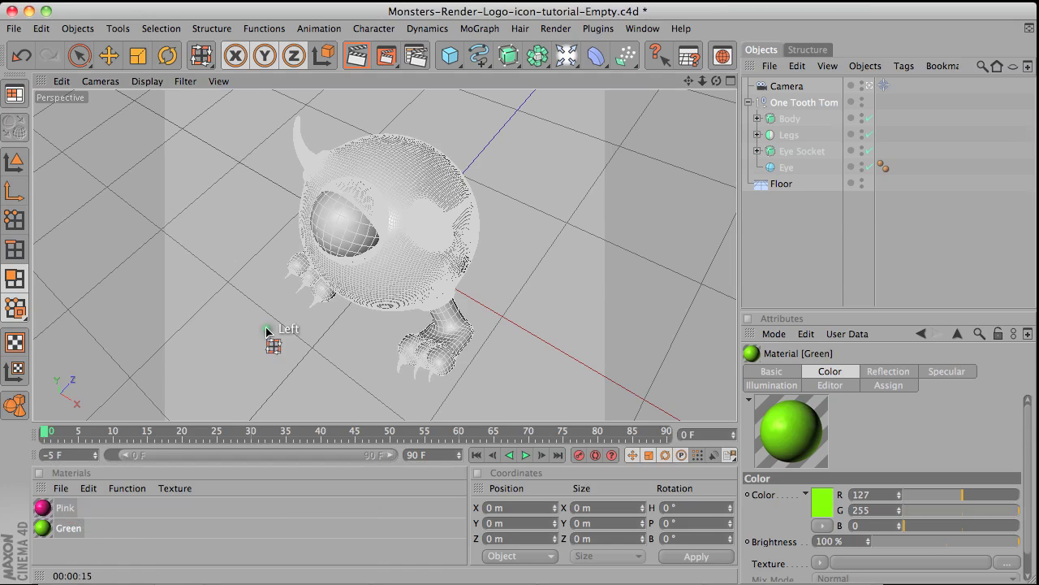
left_click(781, 103)
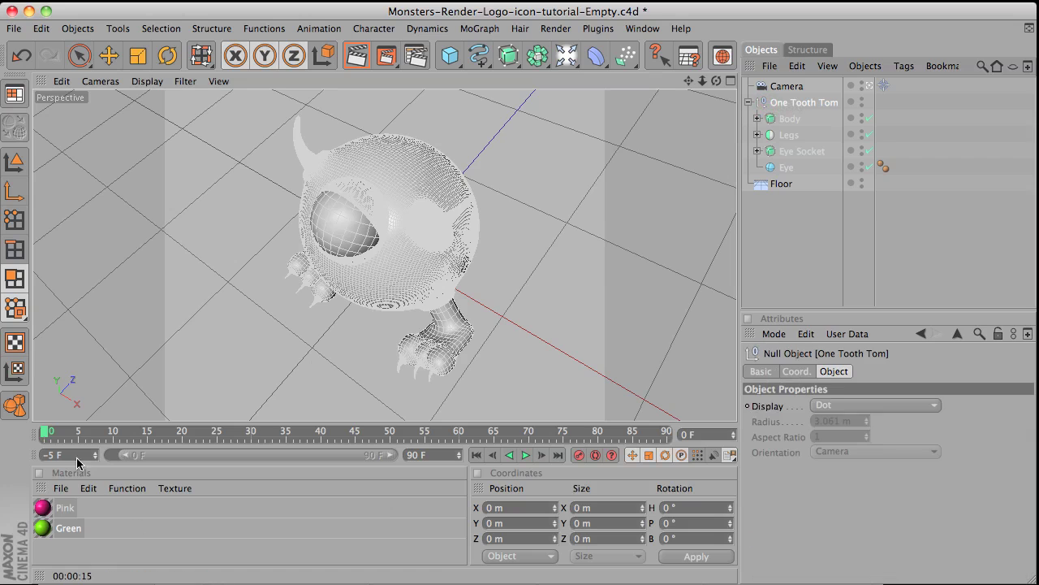
Create a material with iristexture-Green.jpg as its colour texture, copied beside the document, and name it Eye
left_click(61, 488)
left_click(129, 298)
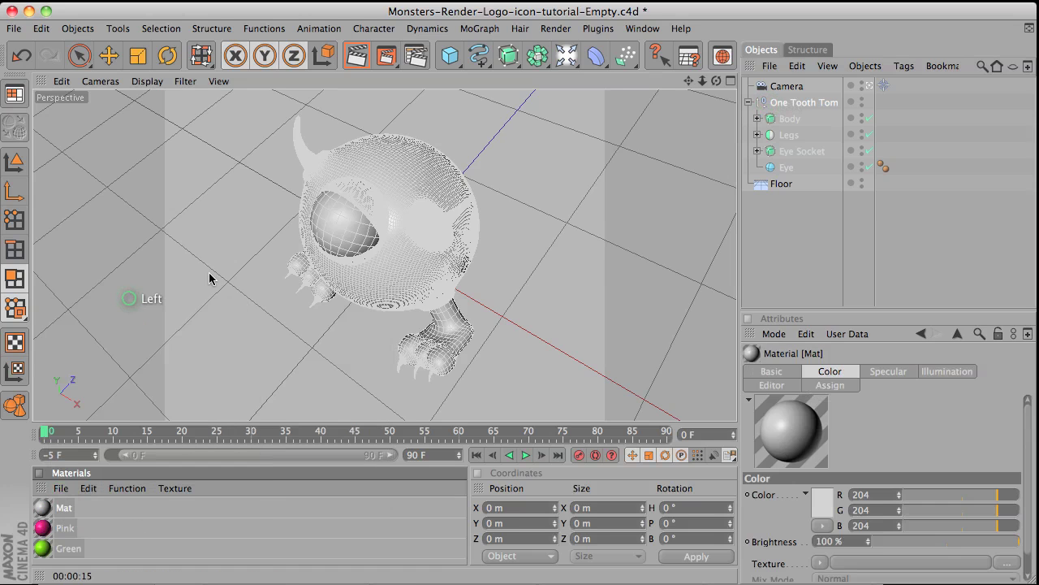
double_click(43, 504)
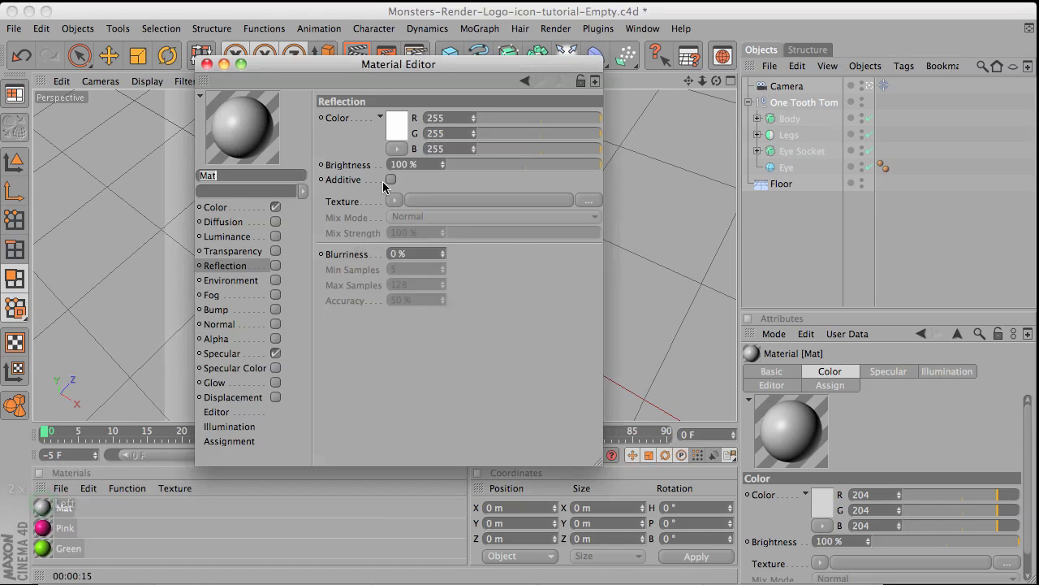
left_click(229, 208)
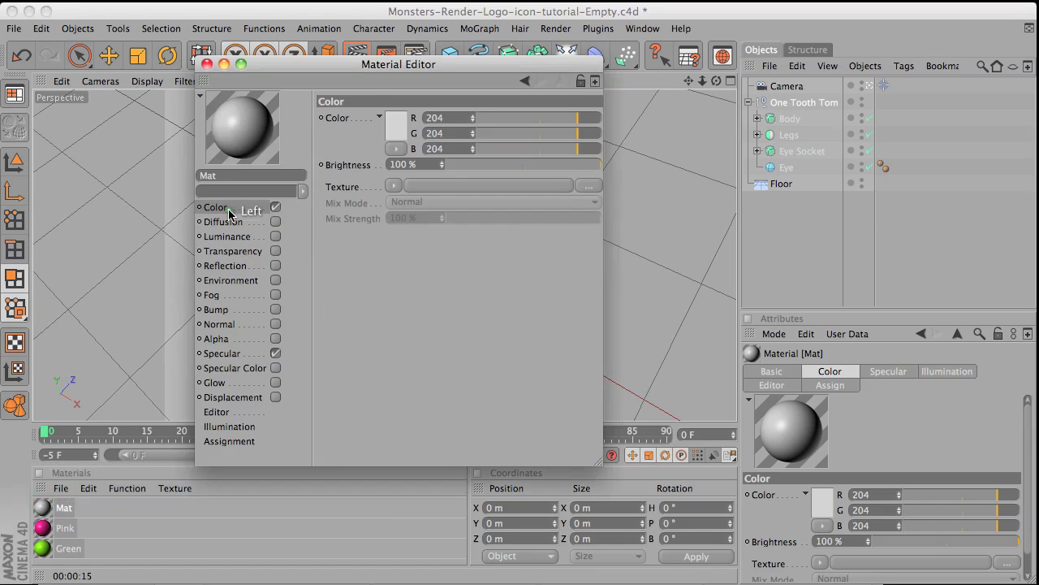
left_click(445, 189)
left_click(560, 104)
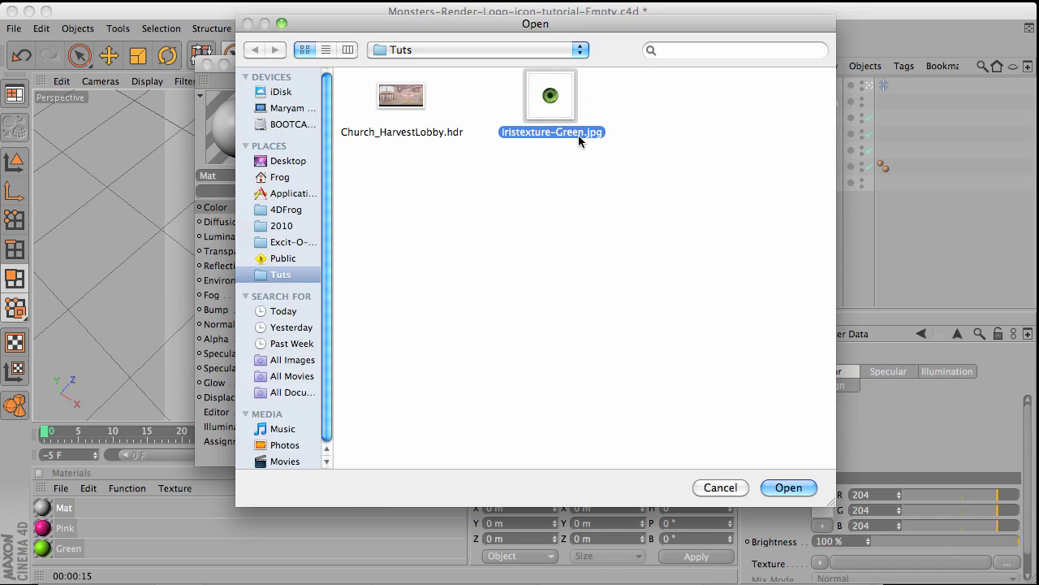
left_click(774, 491)
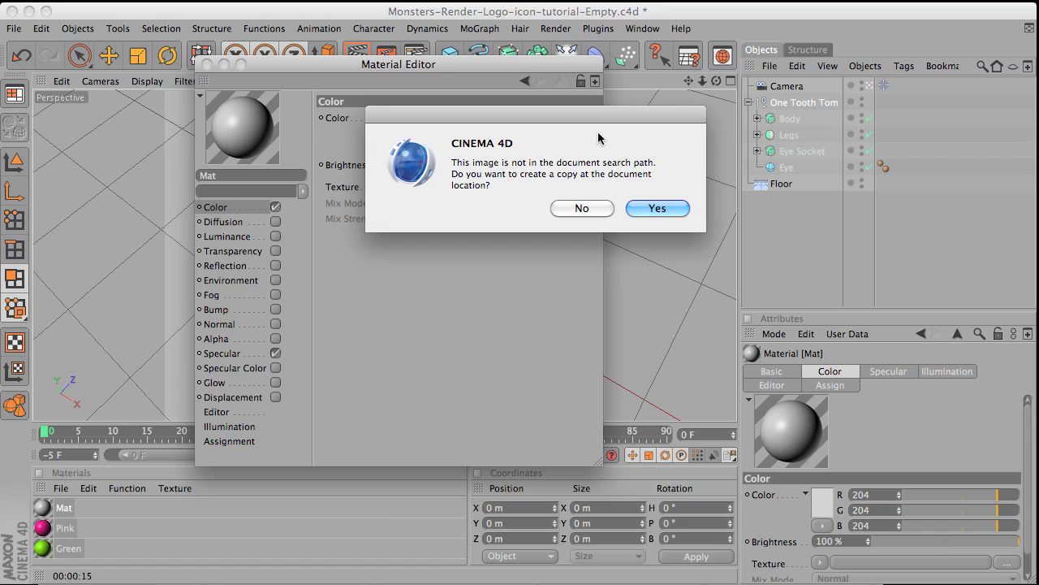
left_click(636, 214)
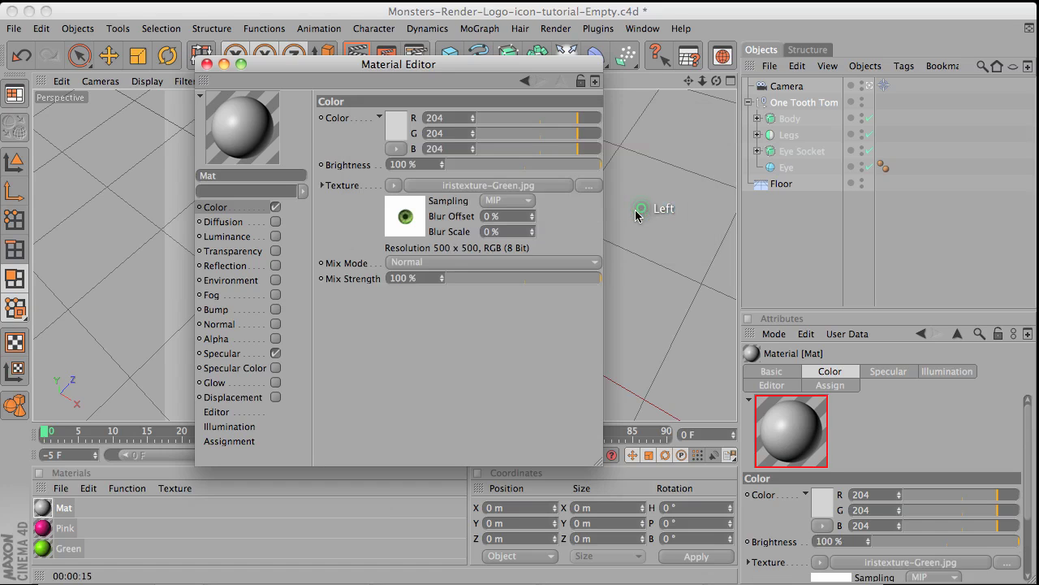
double_click(224, 174)
type("Eye")
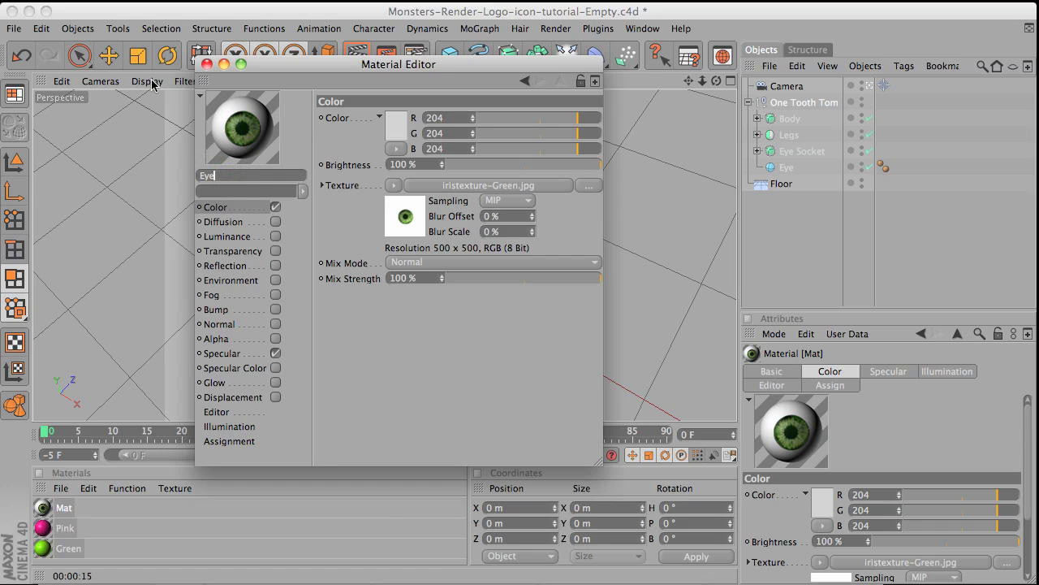
Apply the Green material to Body and the Pink material to Legs, Eye Socket and Floor
left_click(207, 65)
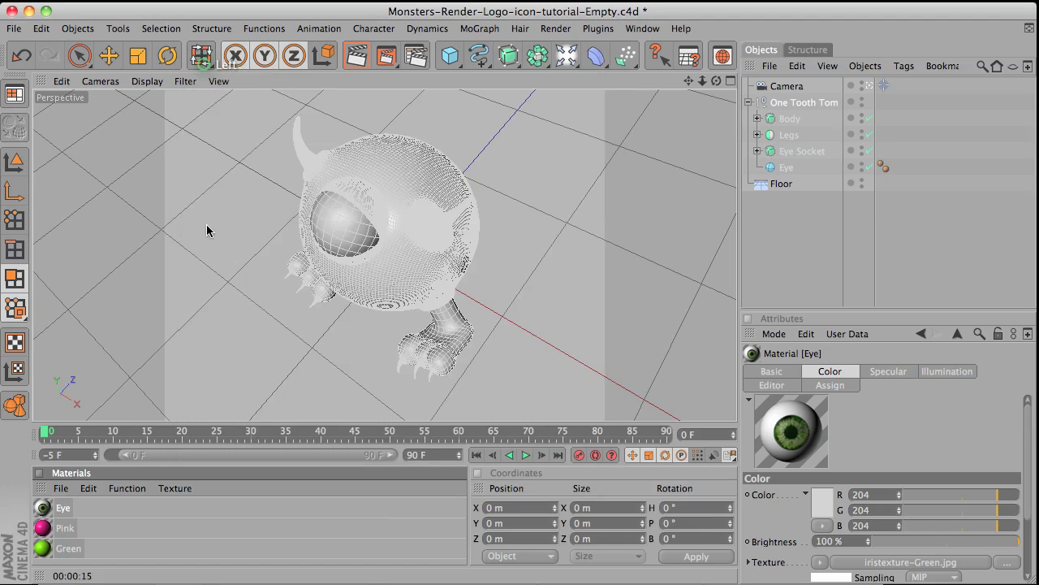
left_click(793, 122)
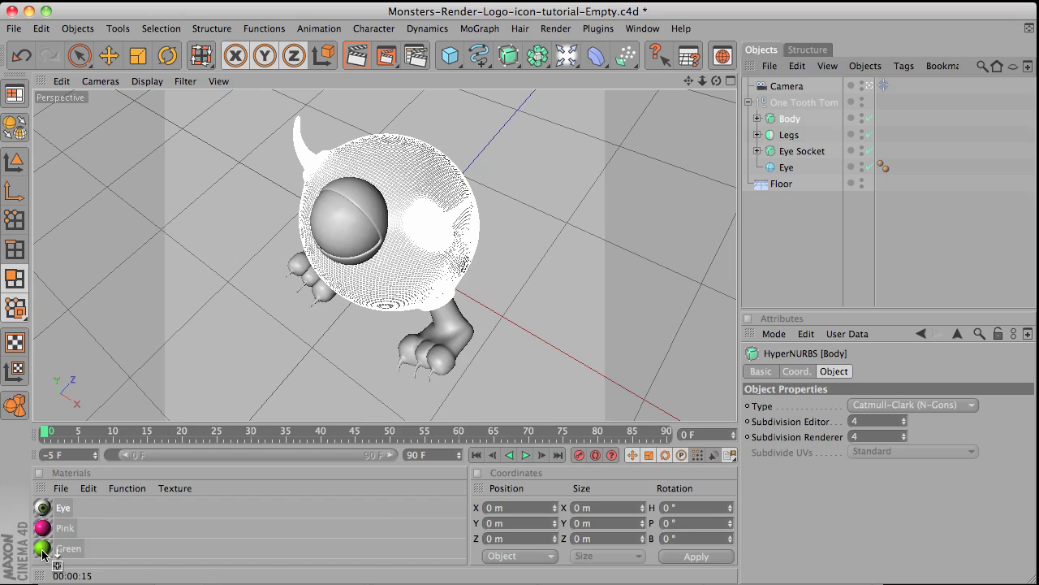
left_click_drag(51, 549, 802, 122)
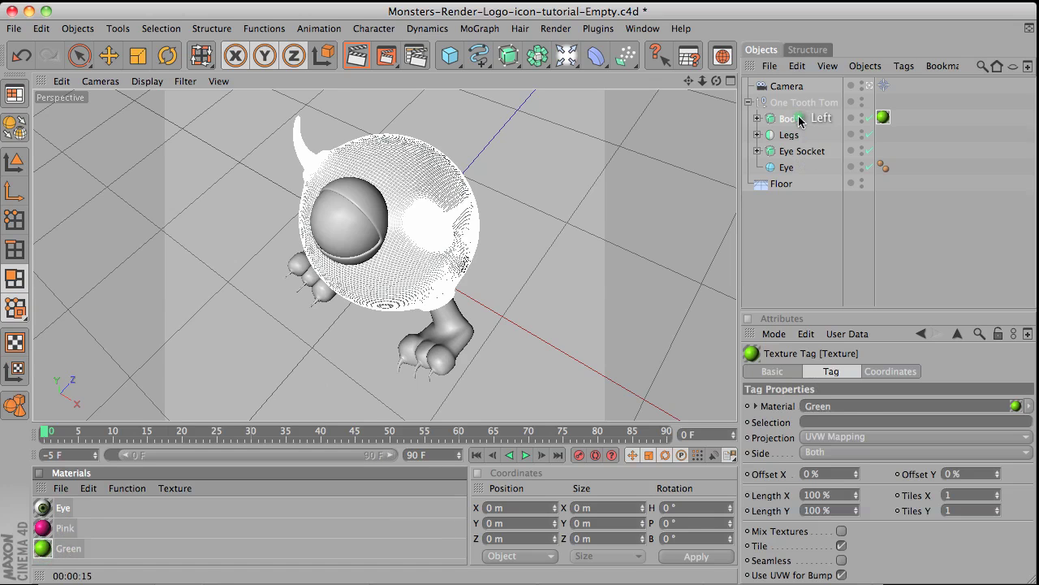
left_click(786, 136)
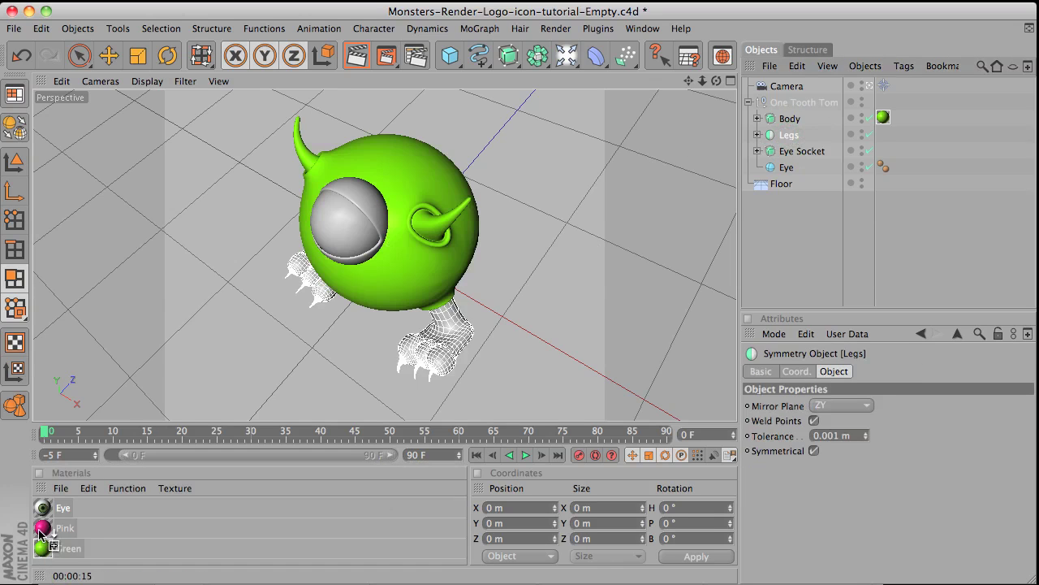
left_click_drag(42, 546, 786, 137)
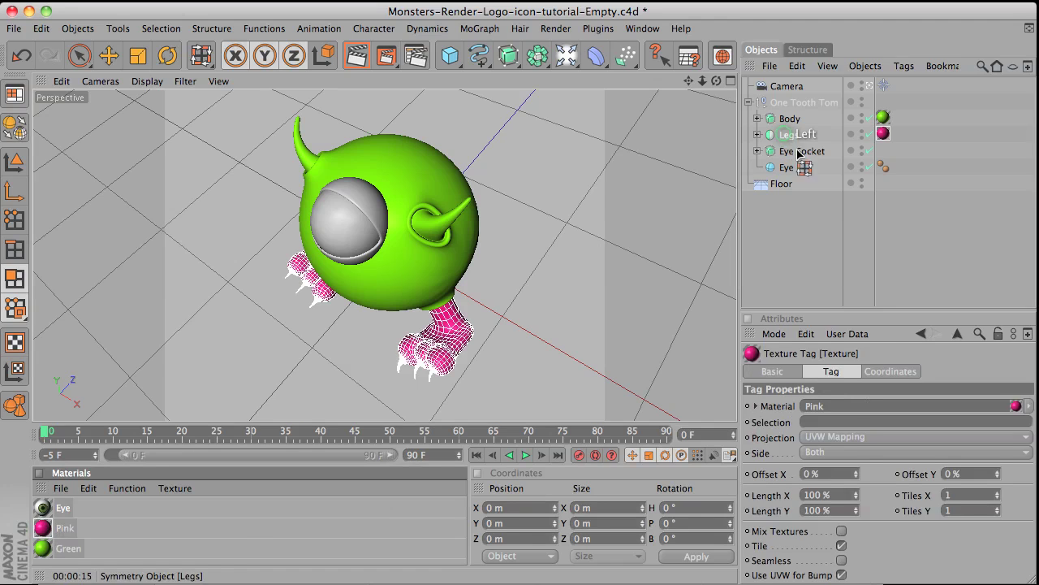
left_click(806, 151)
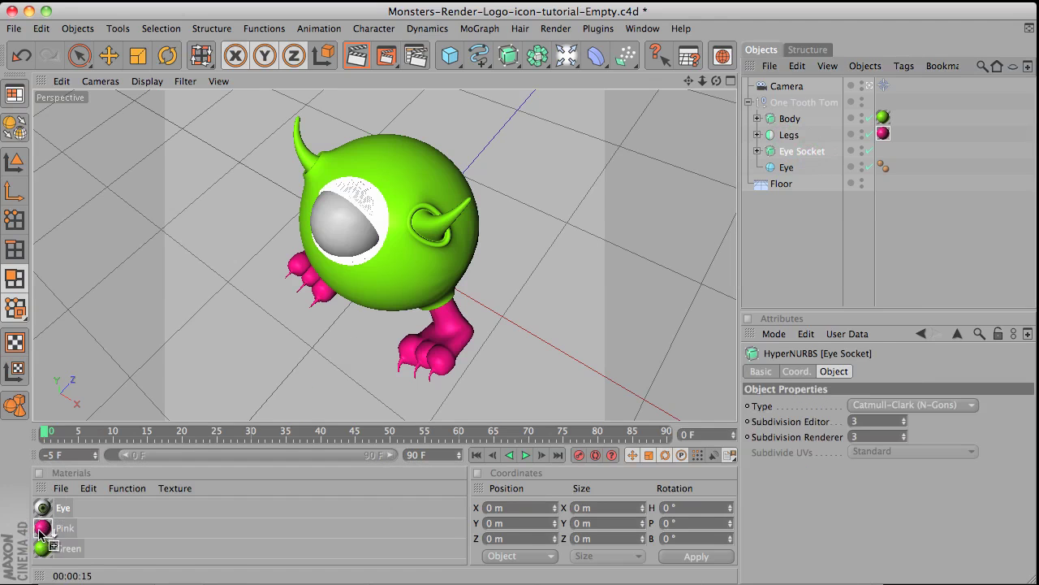
left_click_drag(42, 528, 812, 154)
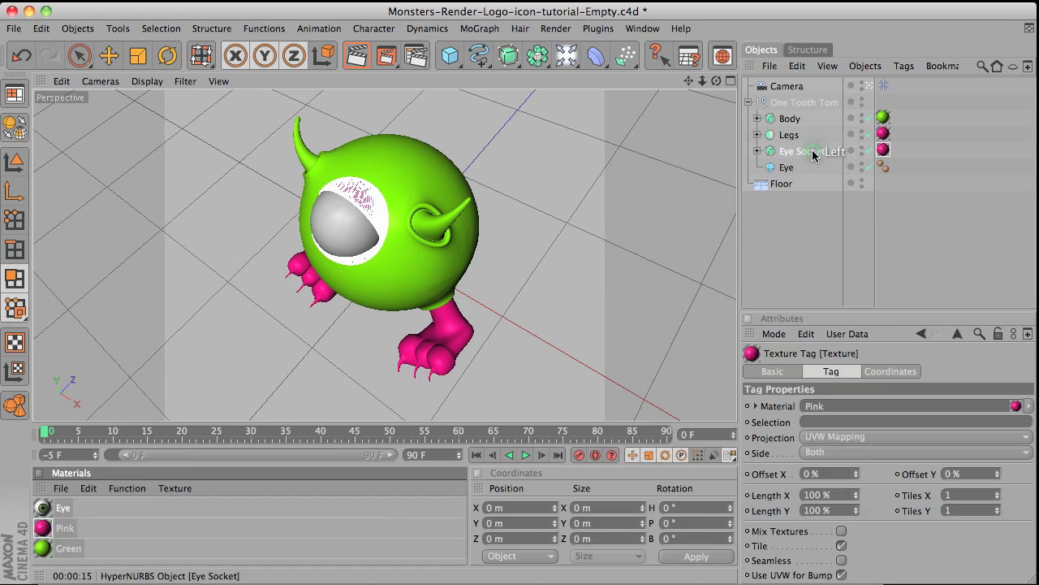
left_click(781, 183)
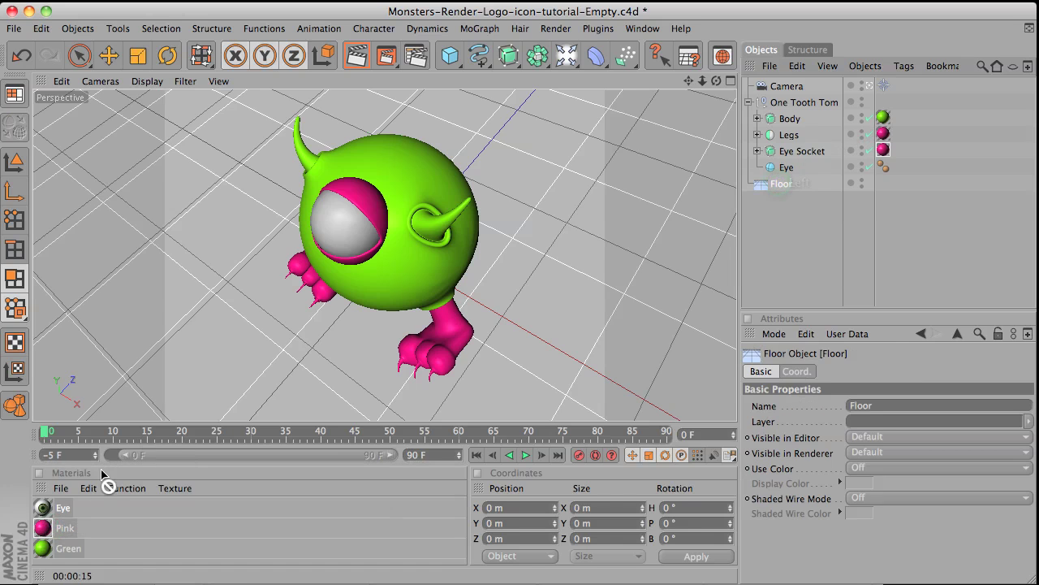
left_click_drag(55, 527, 778, 186)
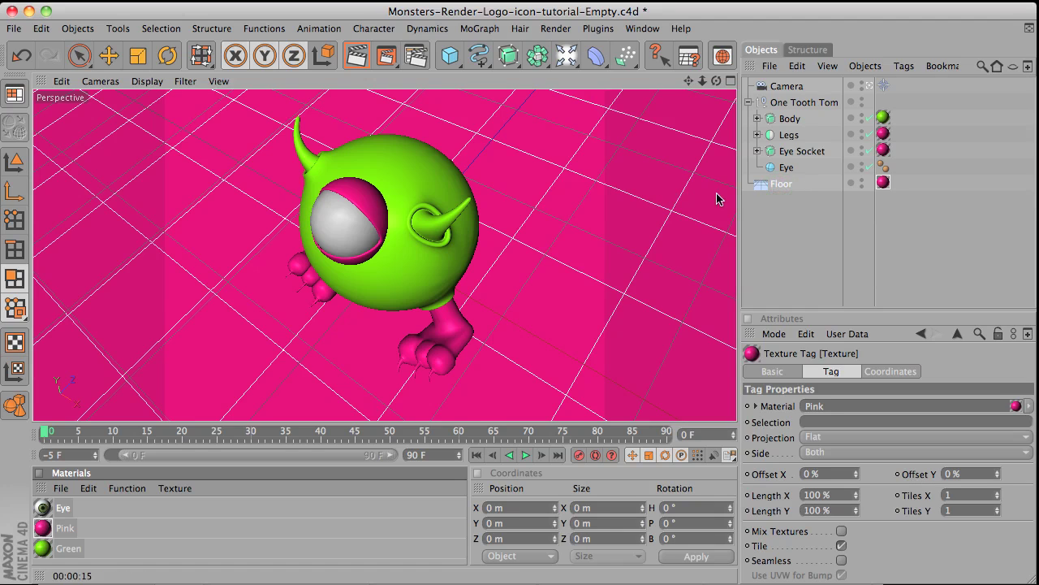
Apply the Eye material to the Eye sphere and set its texture Tiles X to 2
left_click(787, 168)
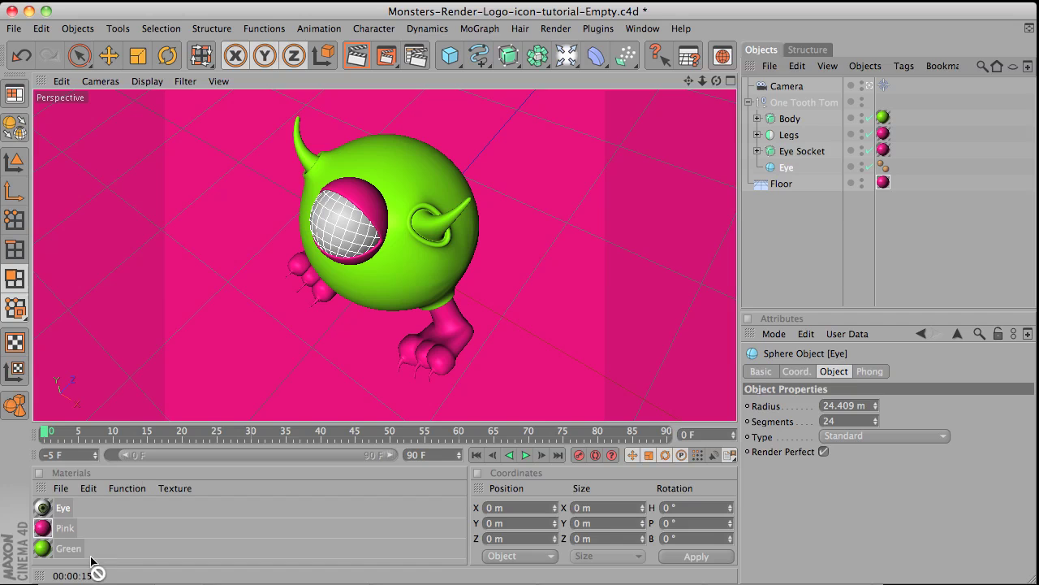
left_click_drag(55, 508, 802, 167)
left_click_drag(316, 223, 279, 187)
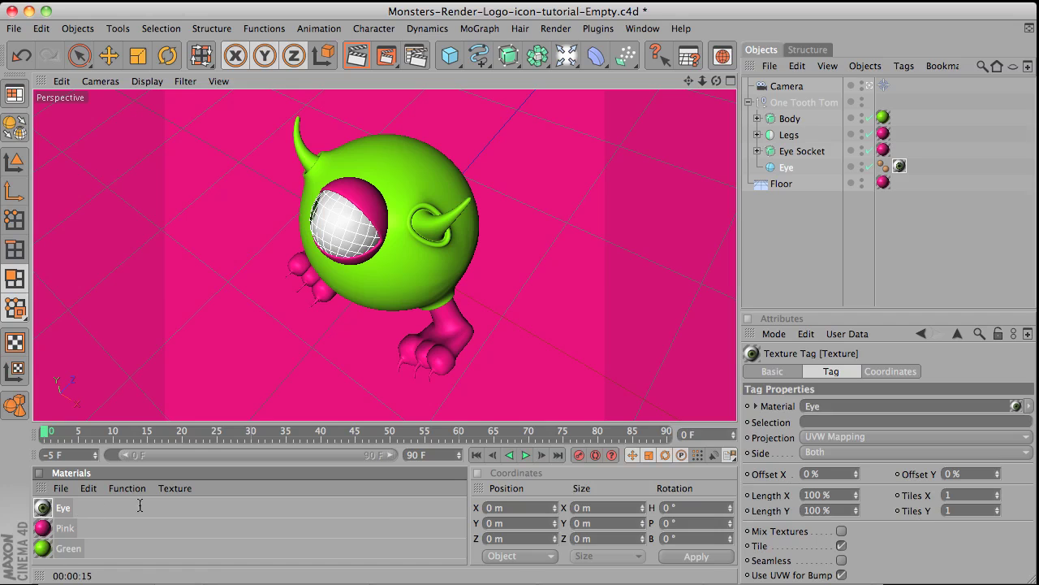
left_click(964, 496)
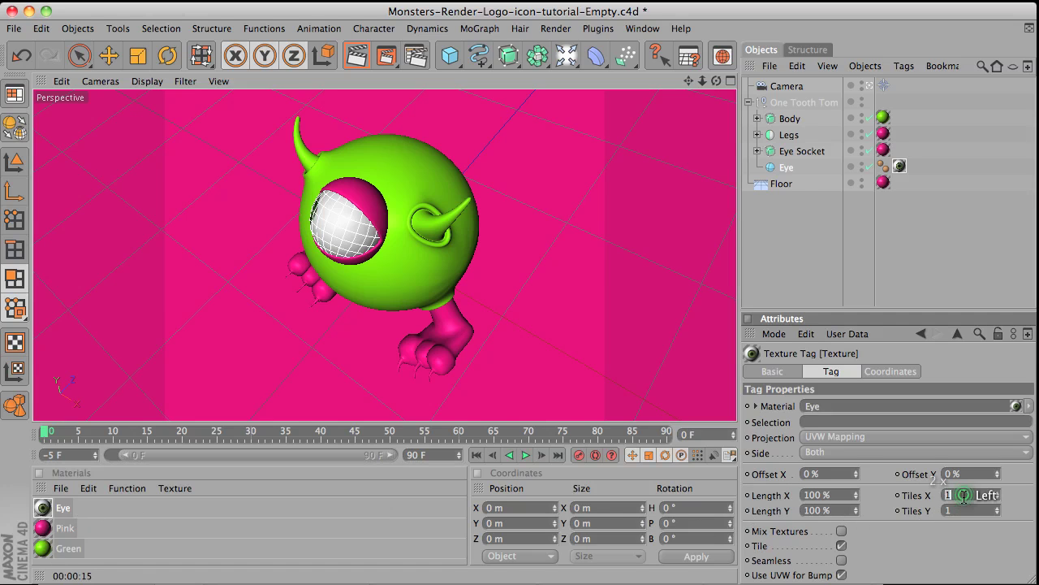
type("2")
key("Return")
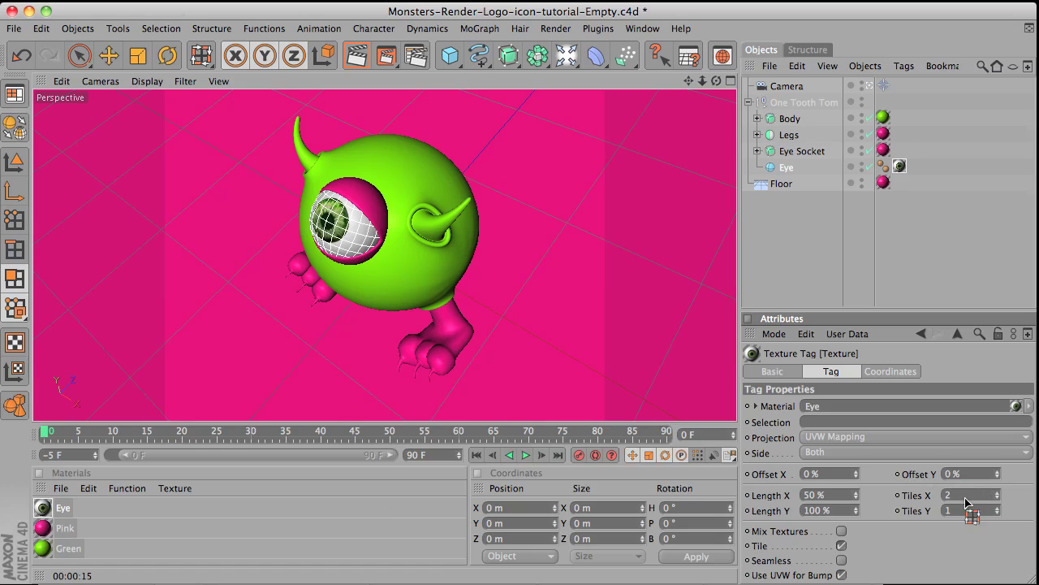